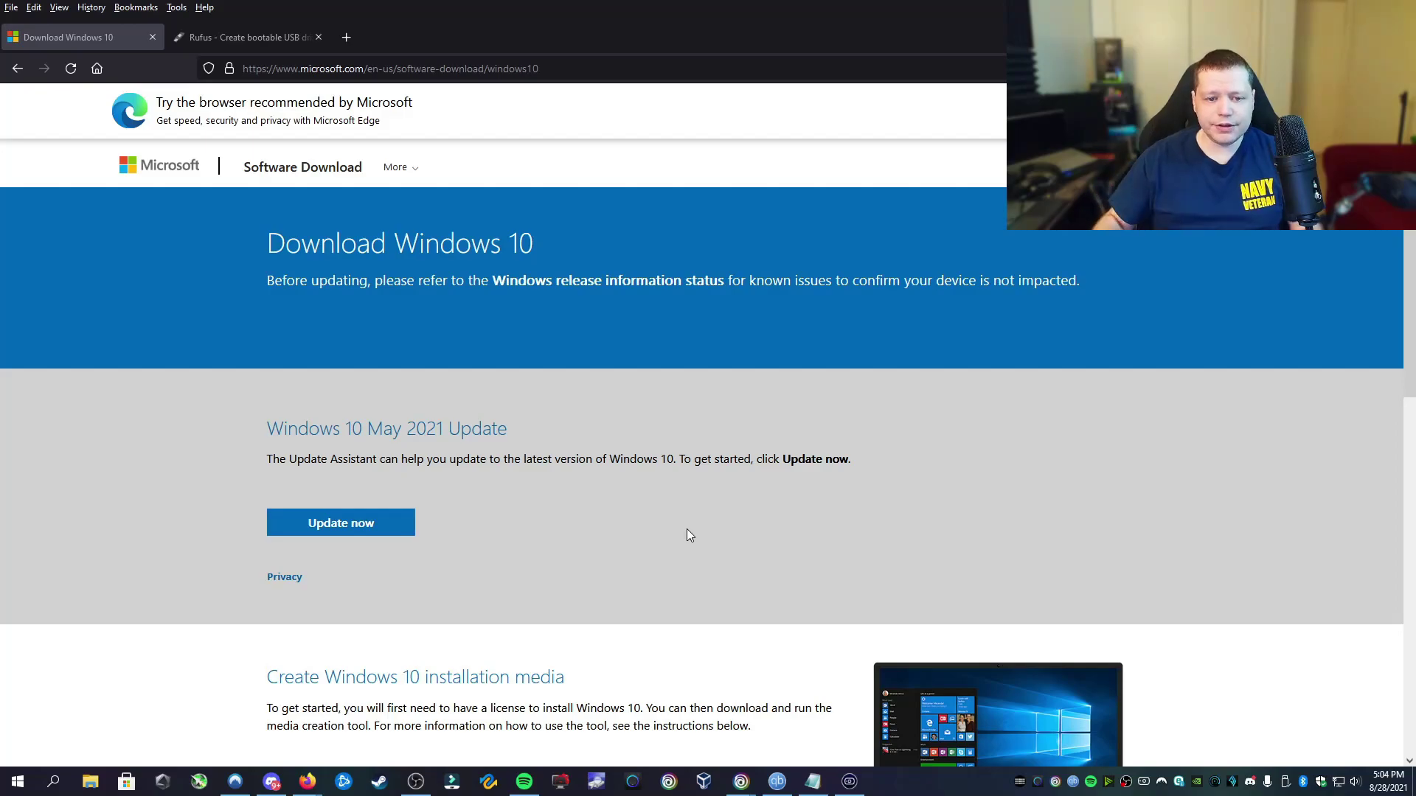
Download MediaCreationTool21H1.exe from the Microsoft download page and run it
scroll(603, 366, down, 5)
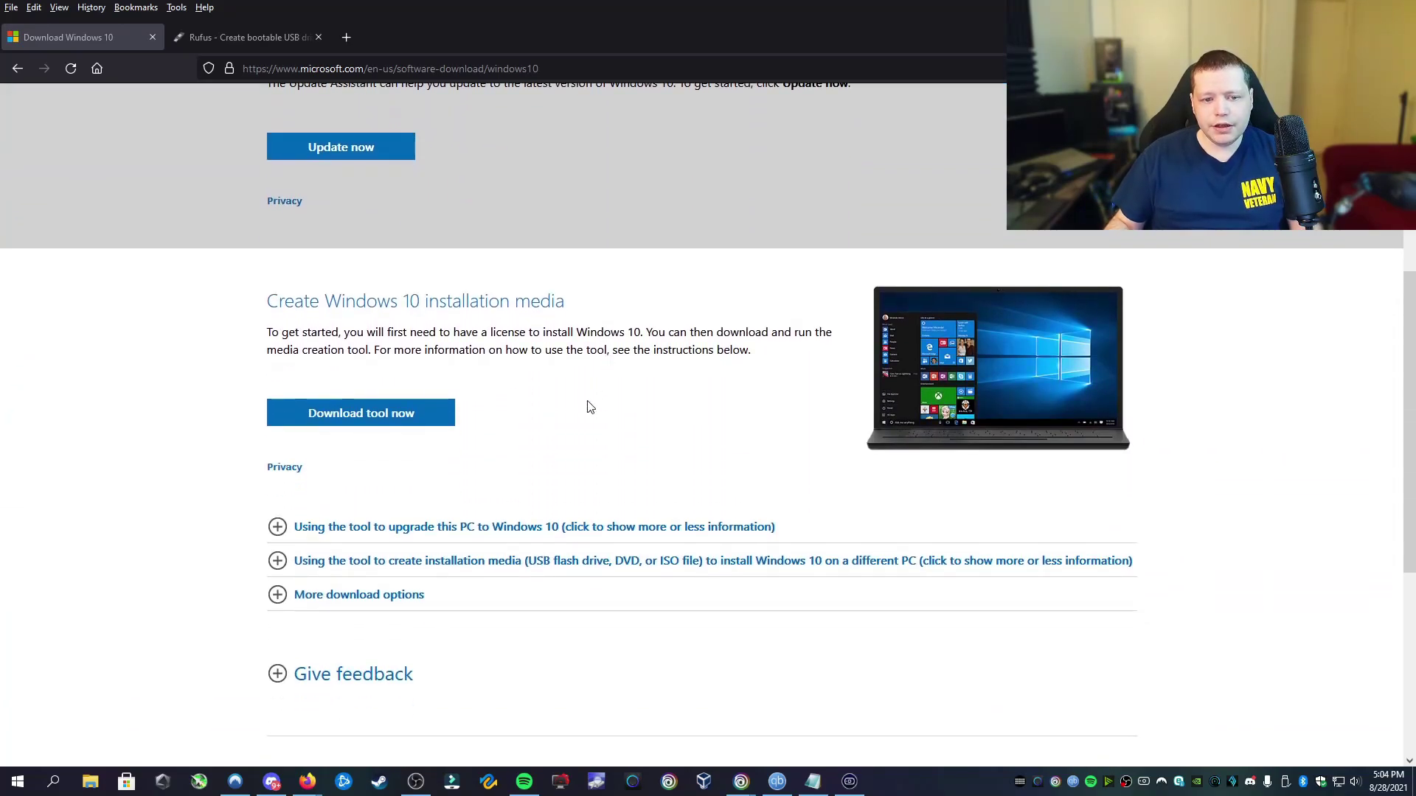
click(381, 417)
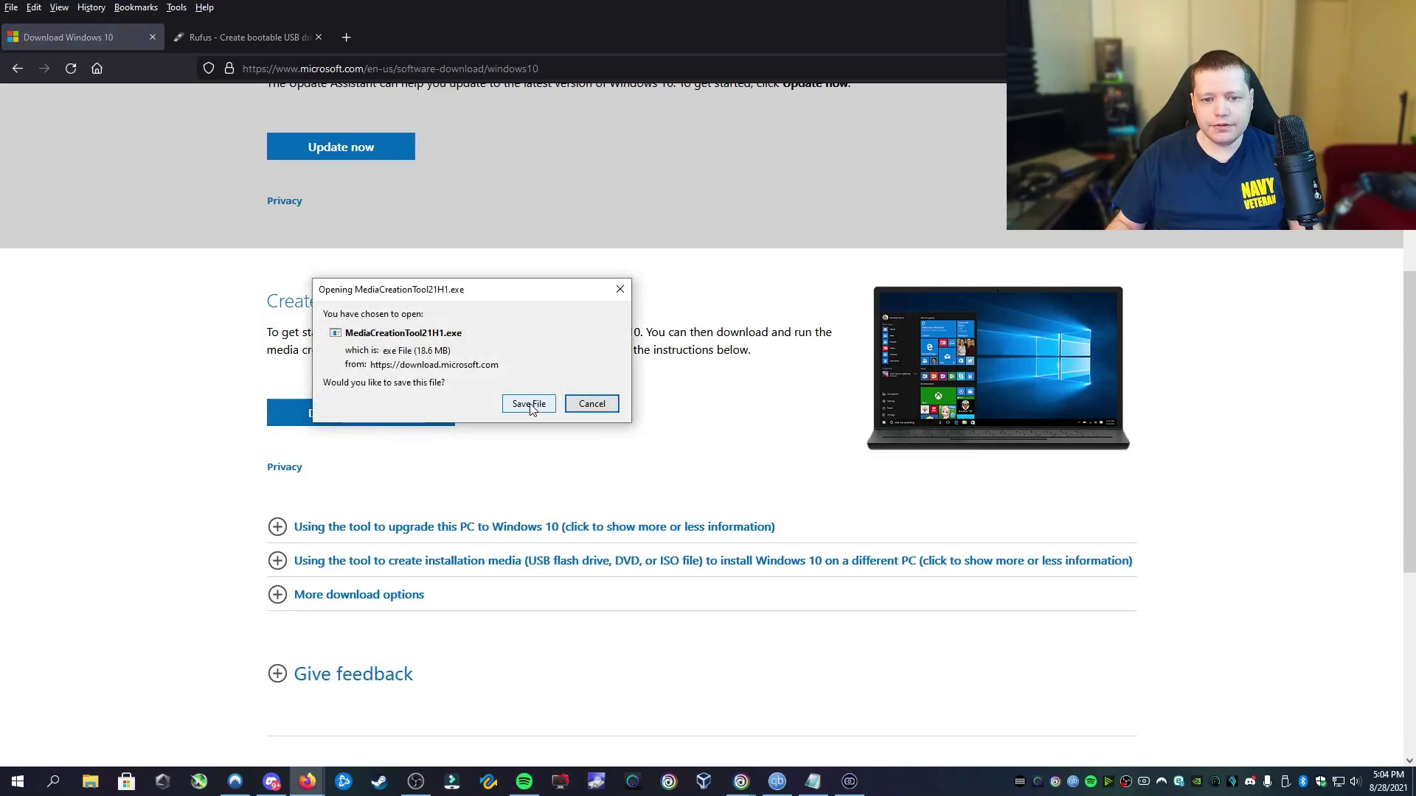
click(529, 404)
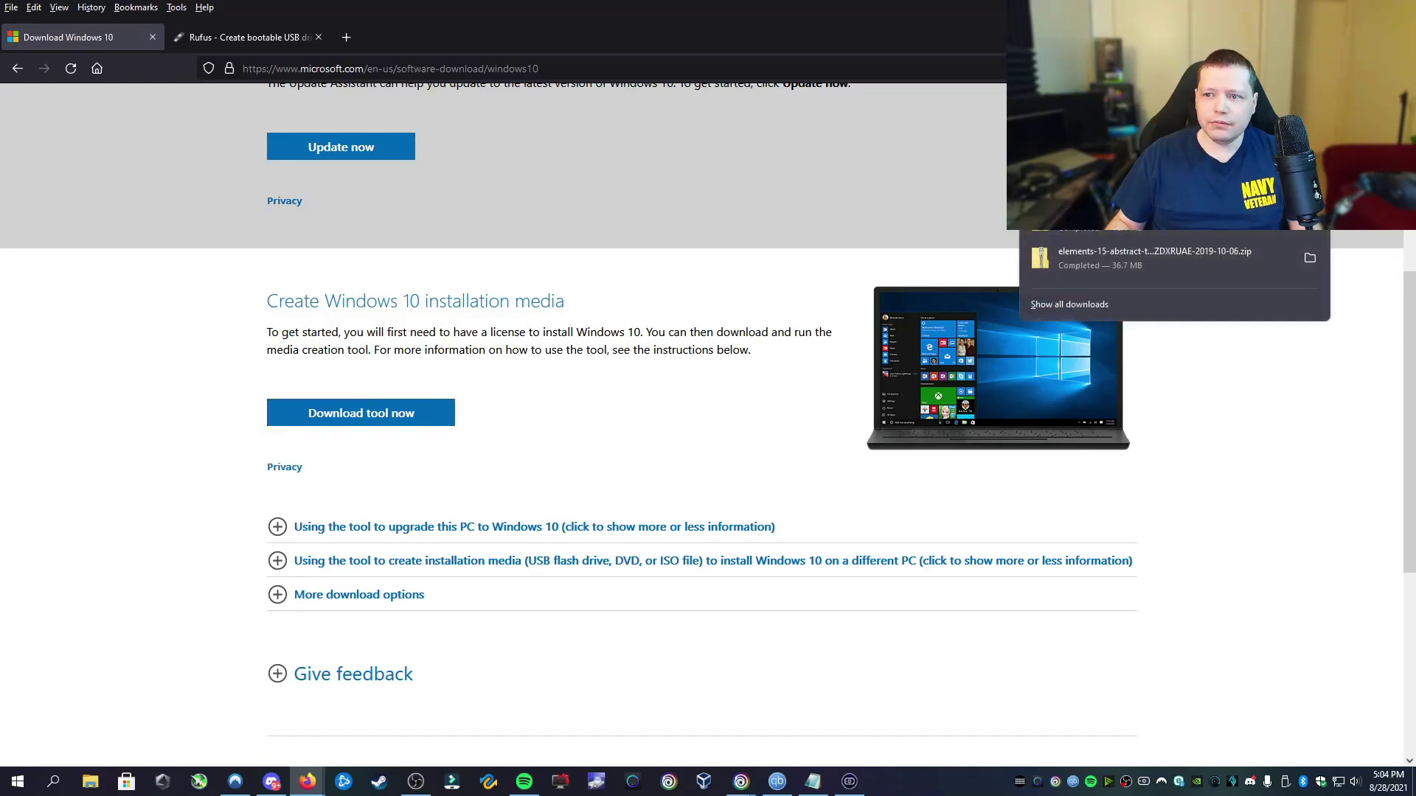
click(1003, 217)
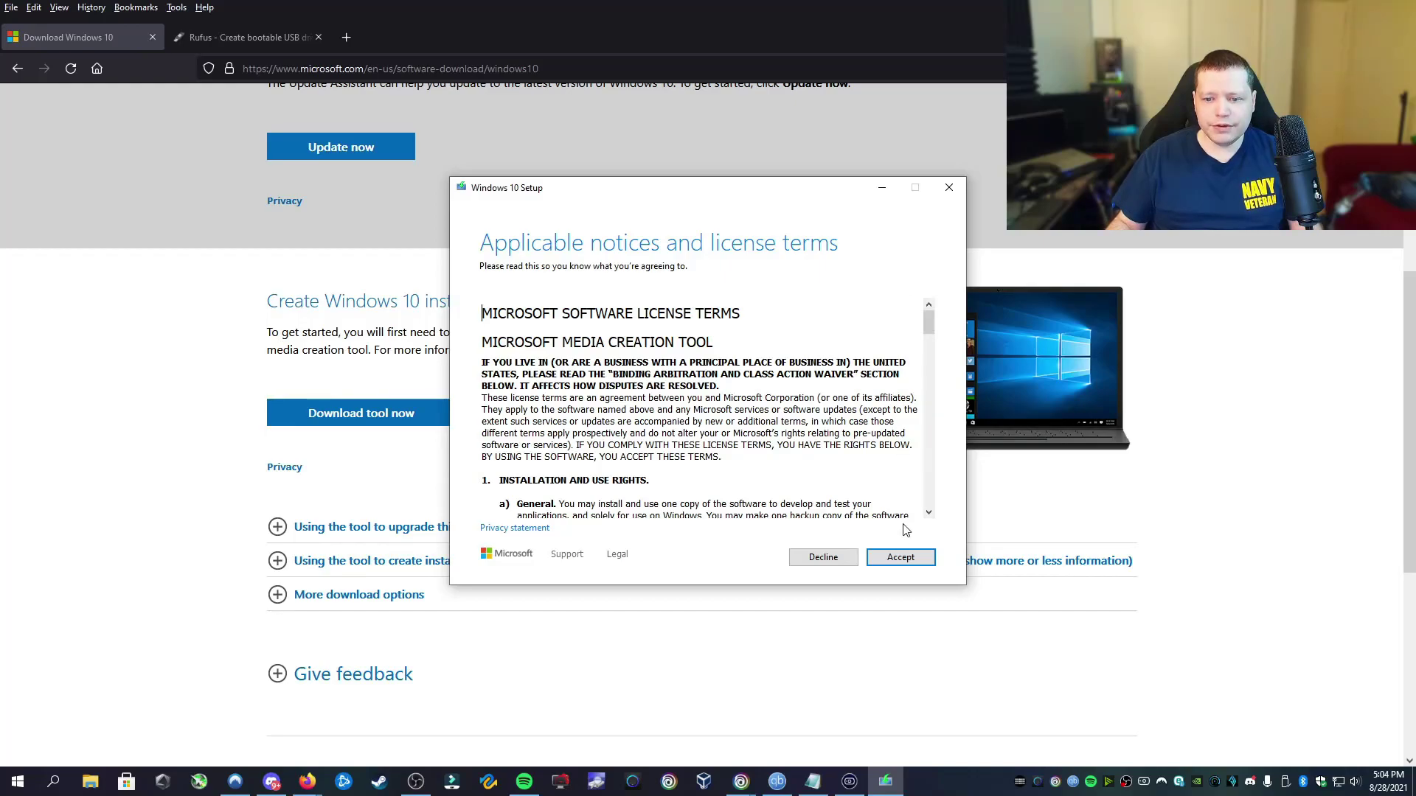
Accept the Windows 10 license and choose to create installation media for another PC
click(904, 558)
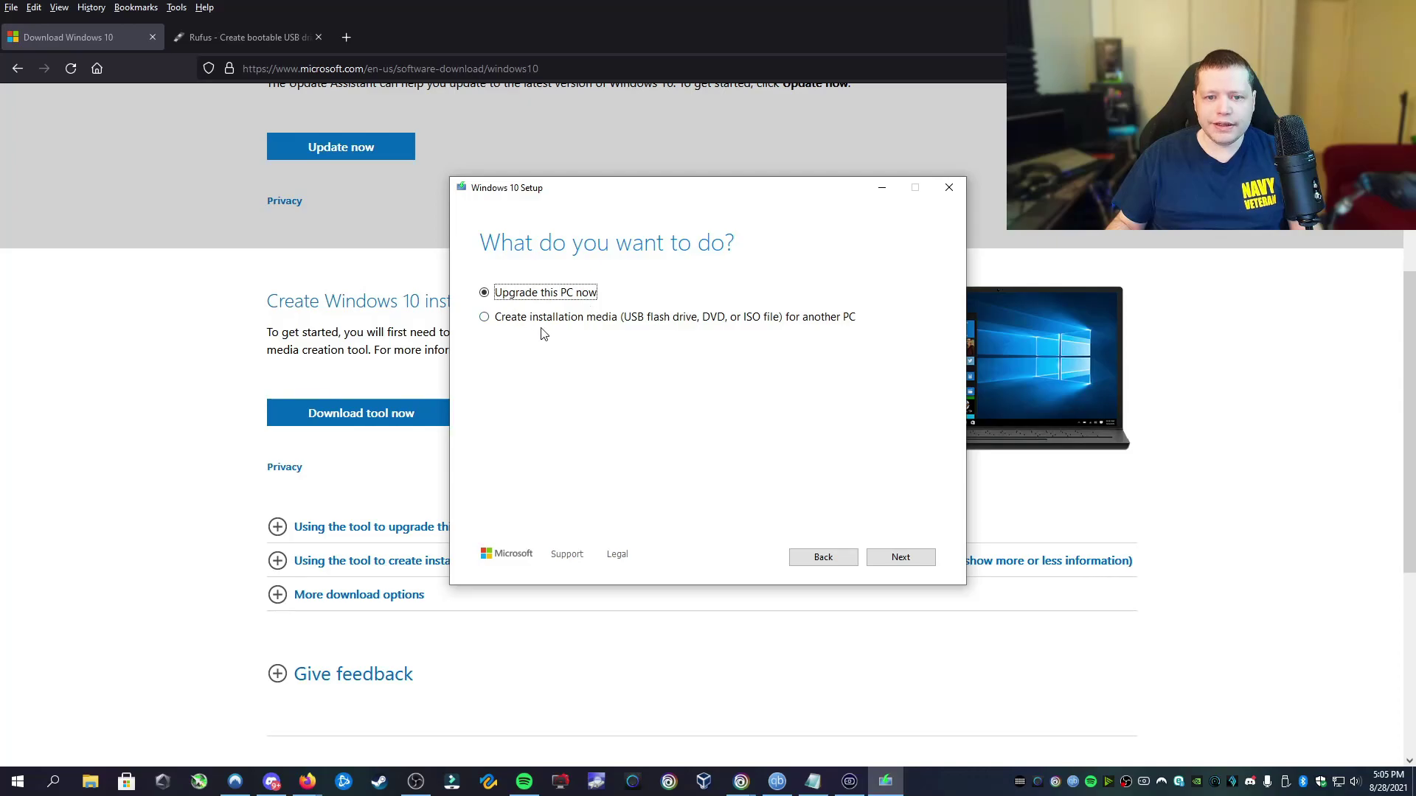
click(485, 319)
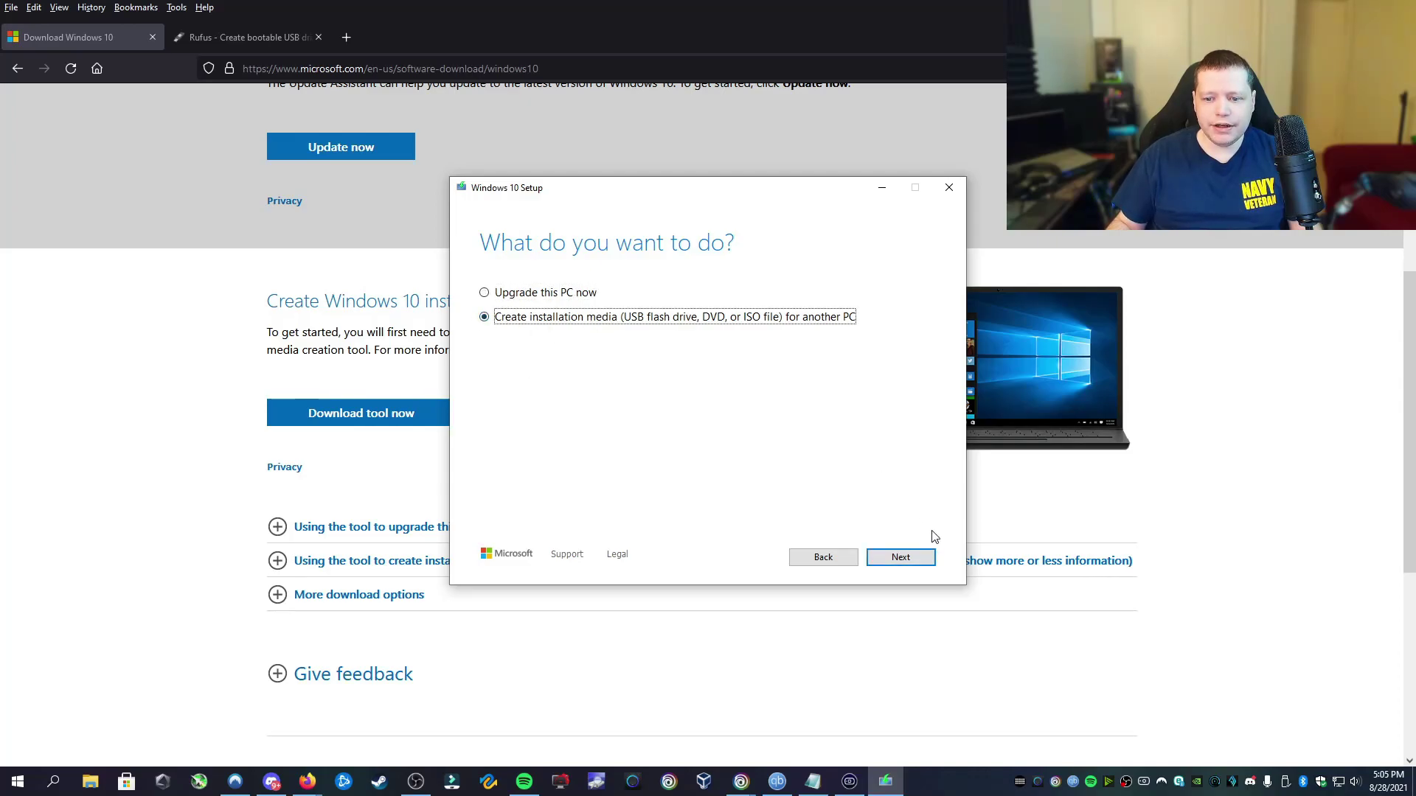
click(919, 562)
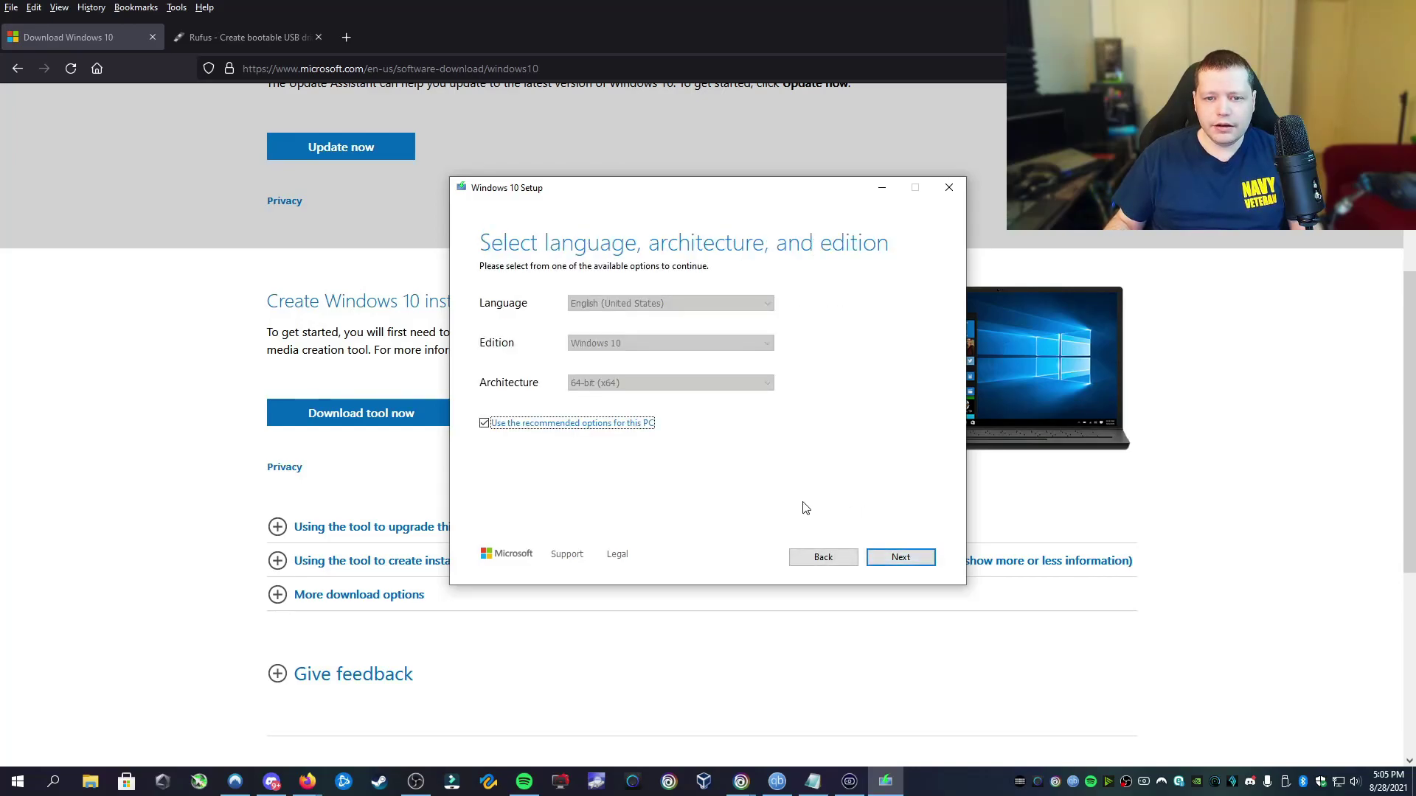
Keep English, Windows 10, 64-bit with recommended options off, and choose ISO file as the media
click(484, 425)
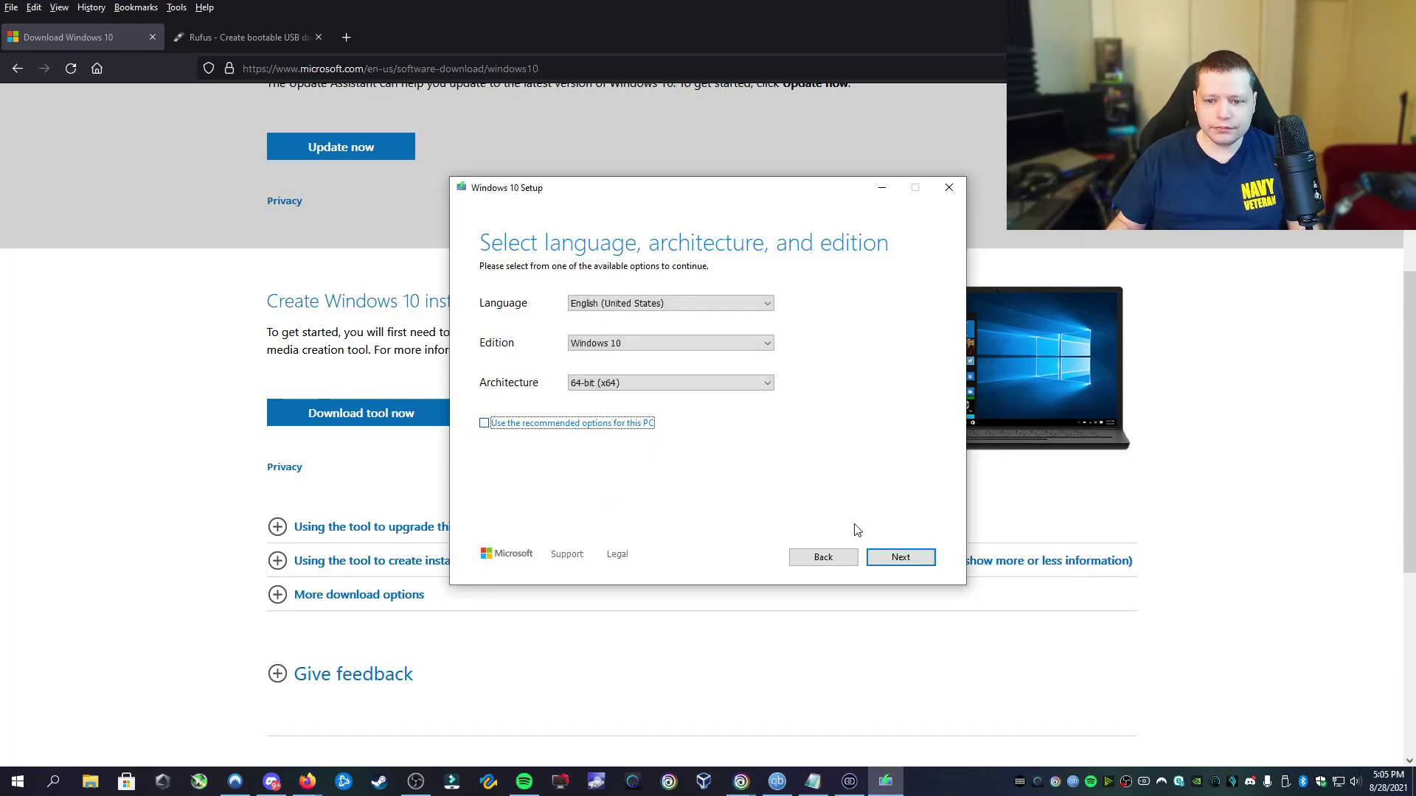
click(919, 566)
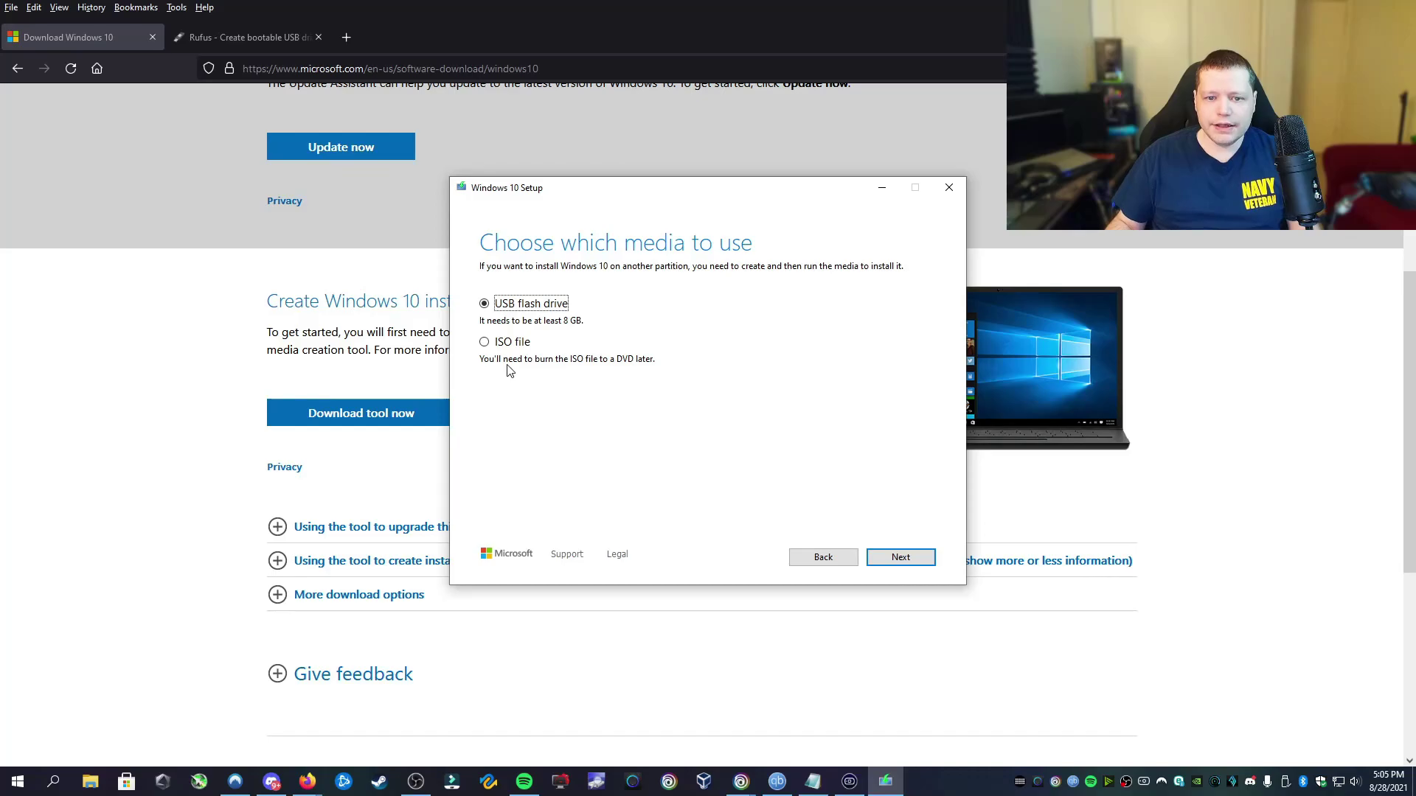
click(485, 343)
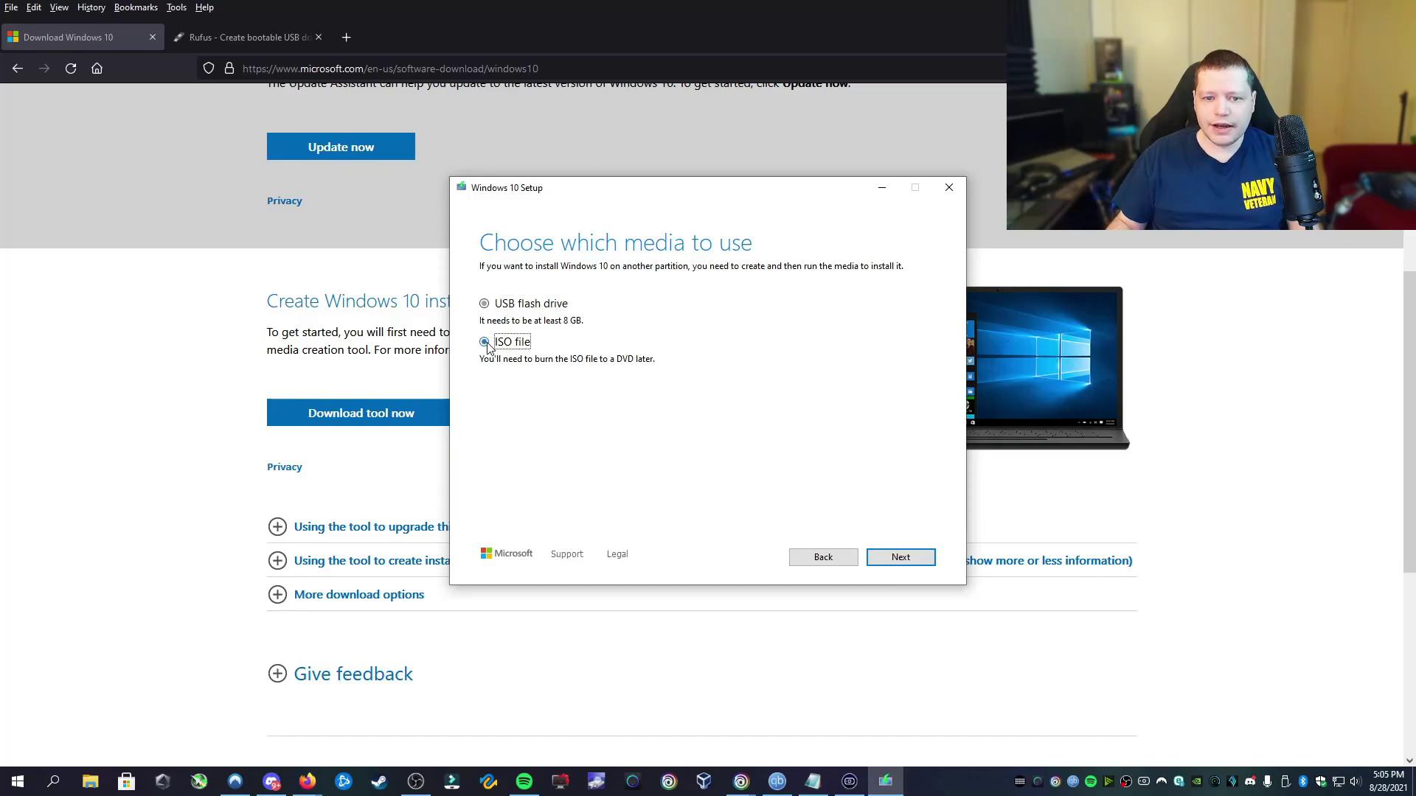
click(902, 558)
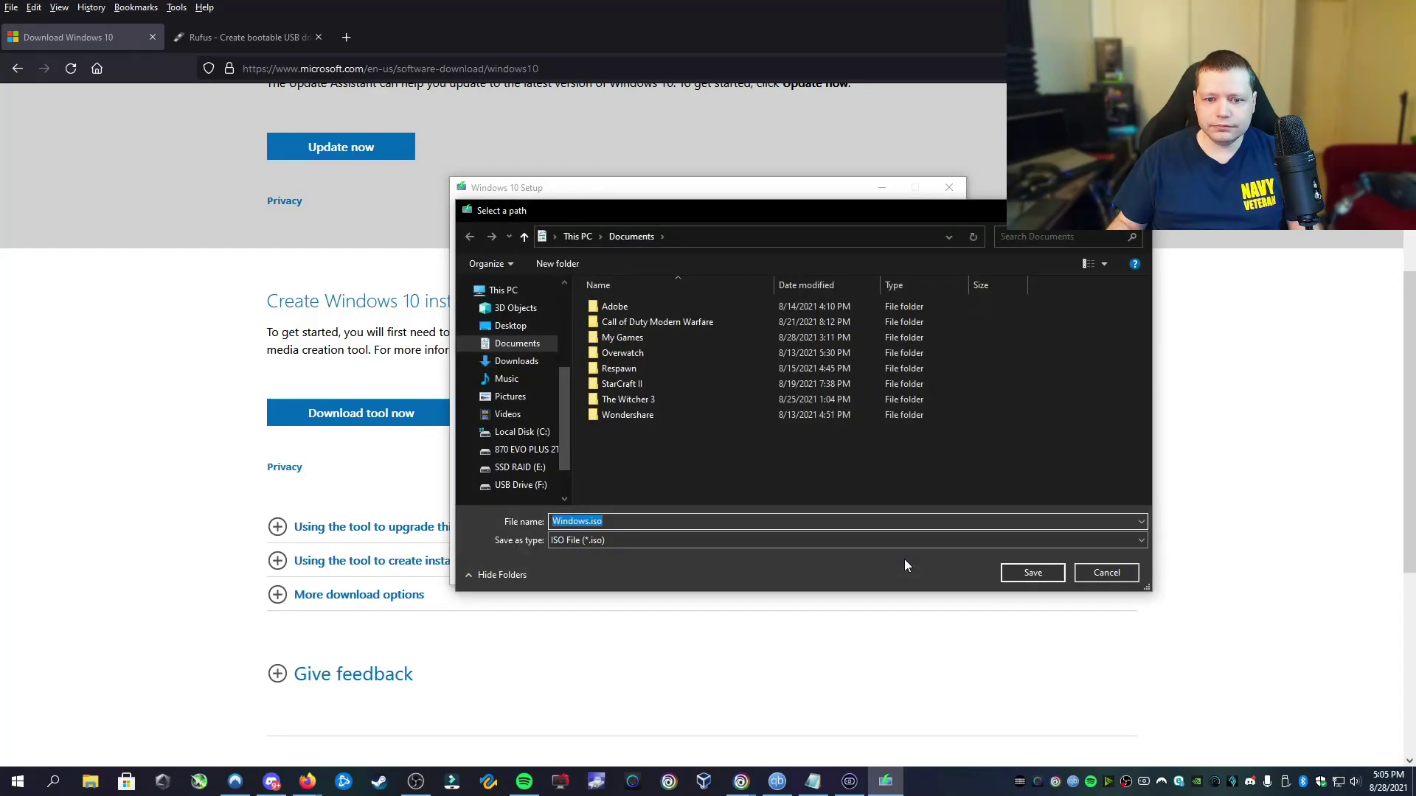
Save the ISO as Windows.iso on the Desktop and finish once it's made
click(511, 327)
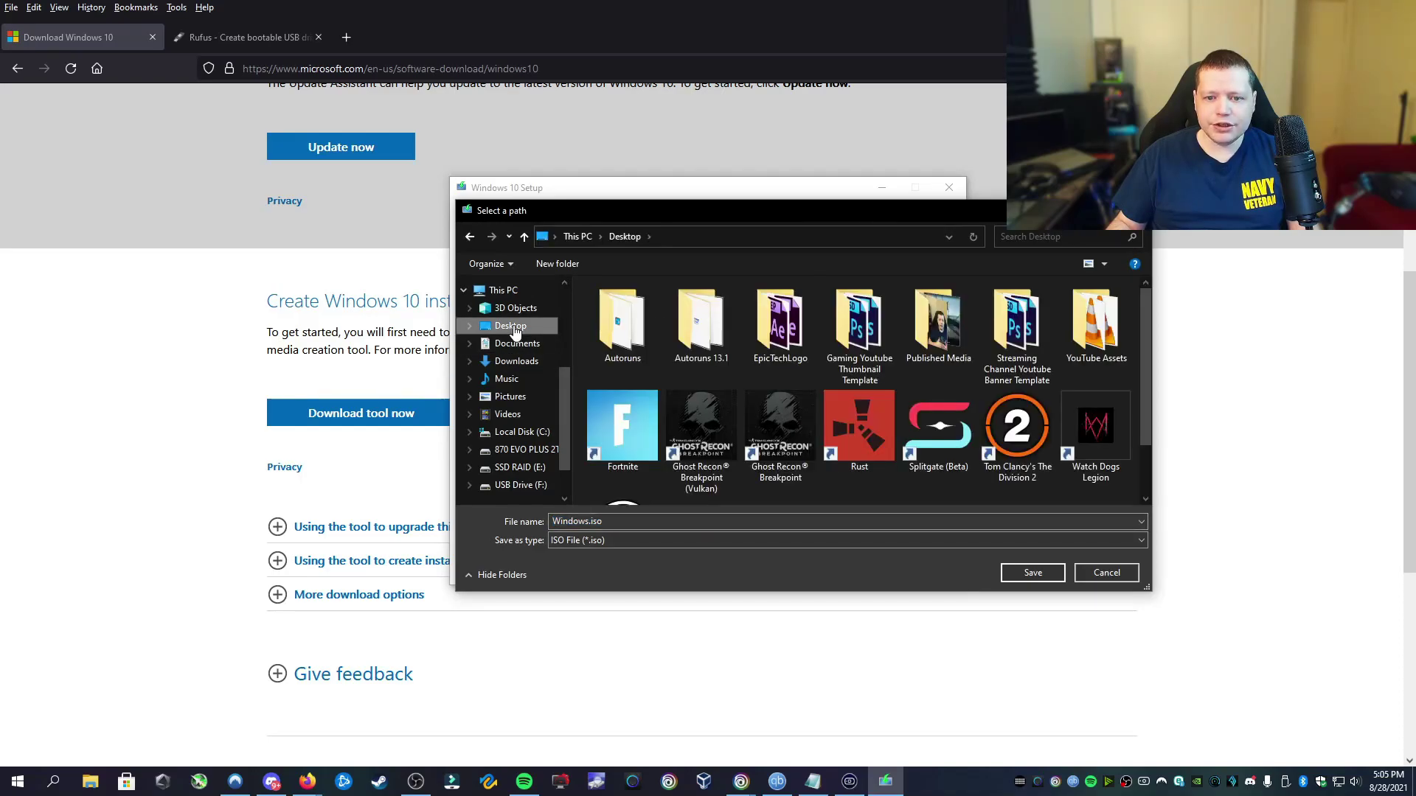
click(1033, 572)
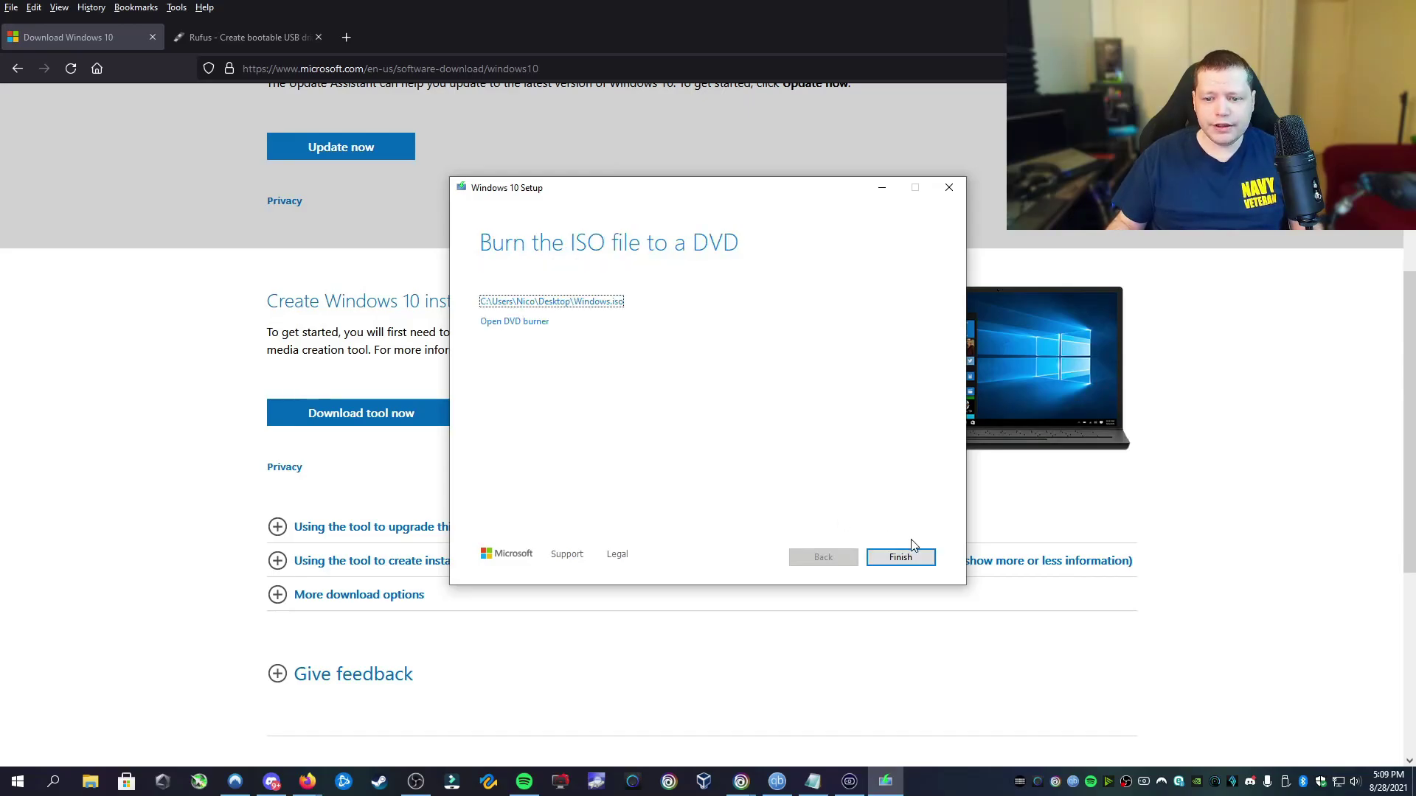
click(908, 561)
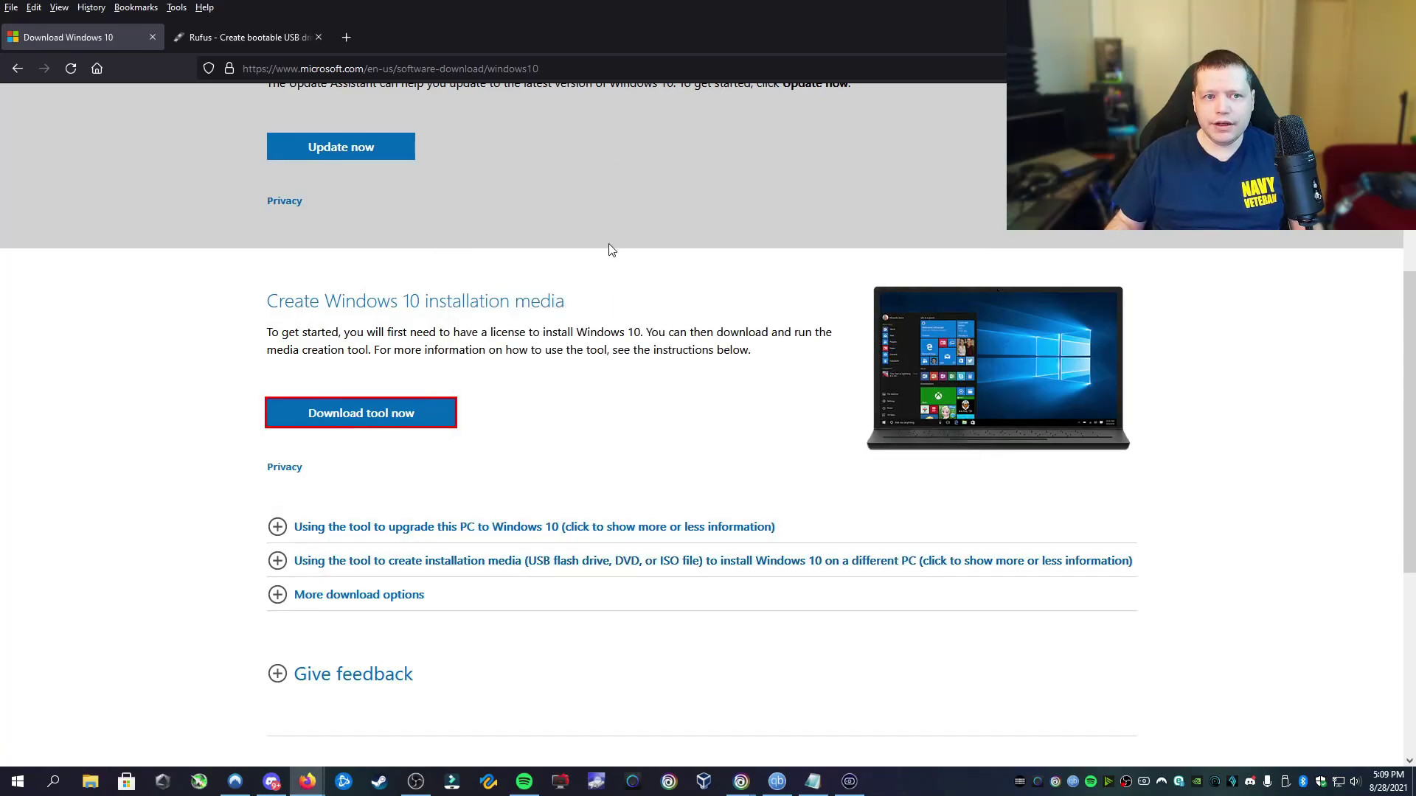
Download rufus-3.15p.exe (Rufus 3.15 Portable) from the Rufus website and launch it
click(255, 39)
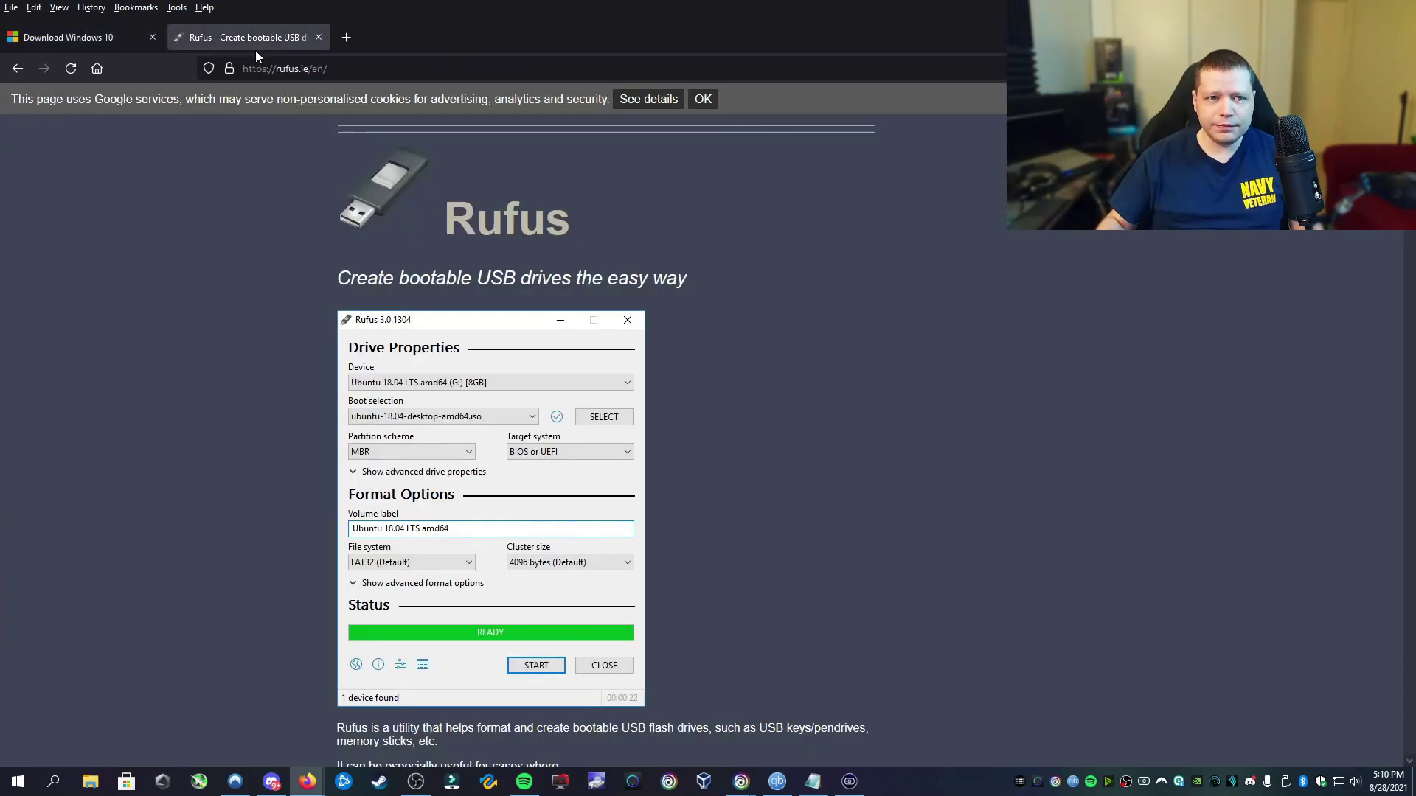
scroll(729, 243, down, 3)
scroll(730, 247, down, 4)
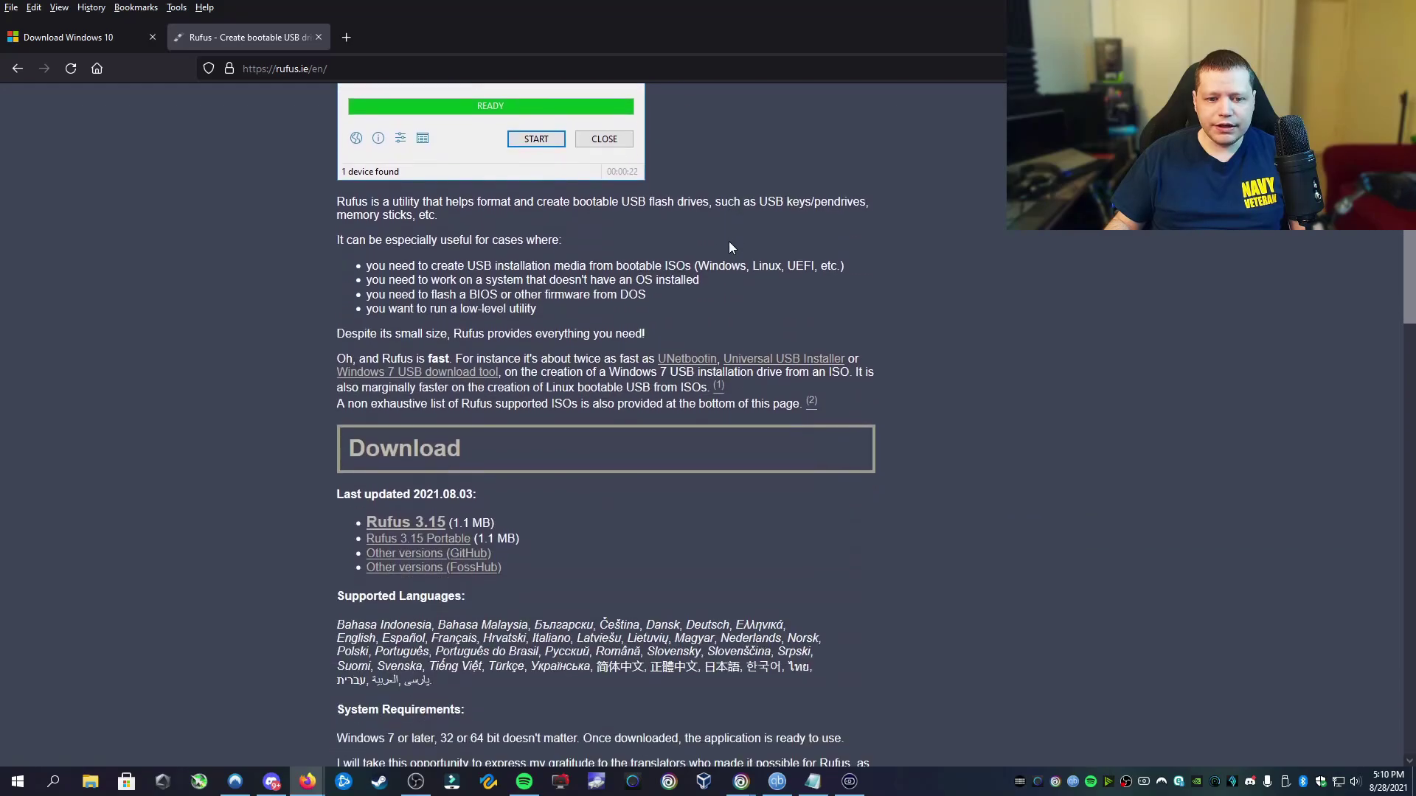
click(444, 543)
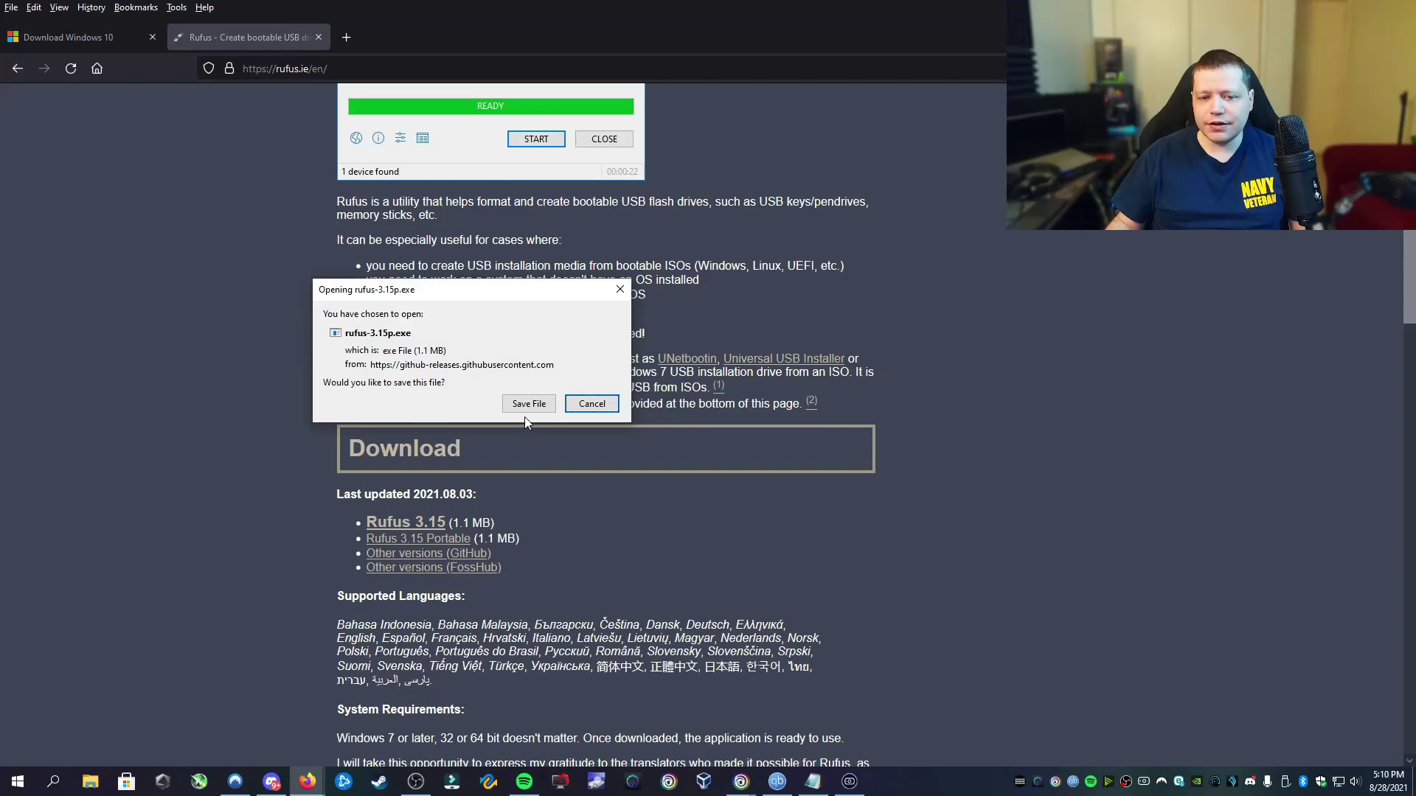
click(525, 402)
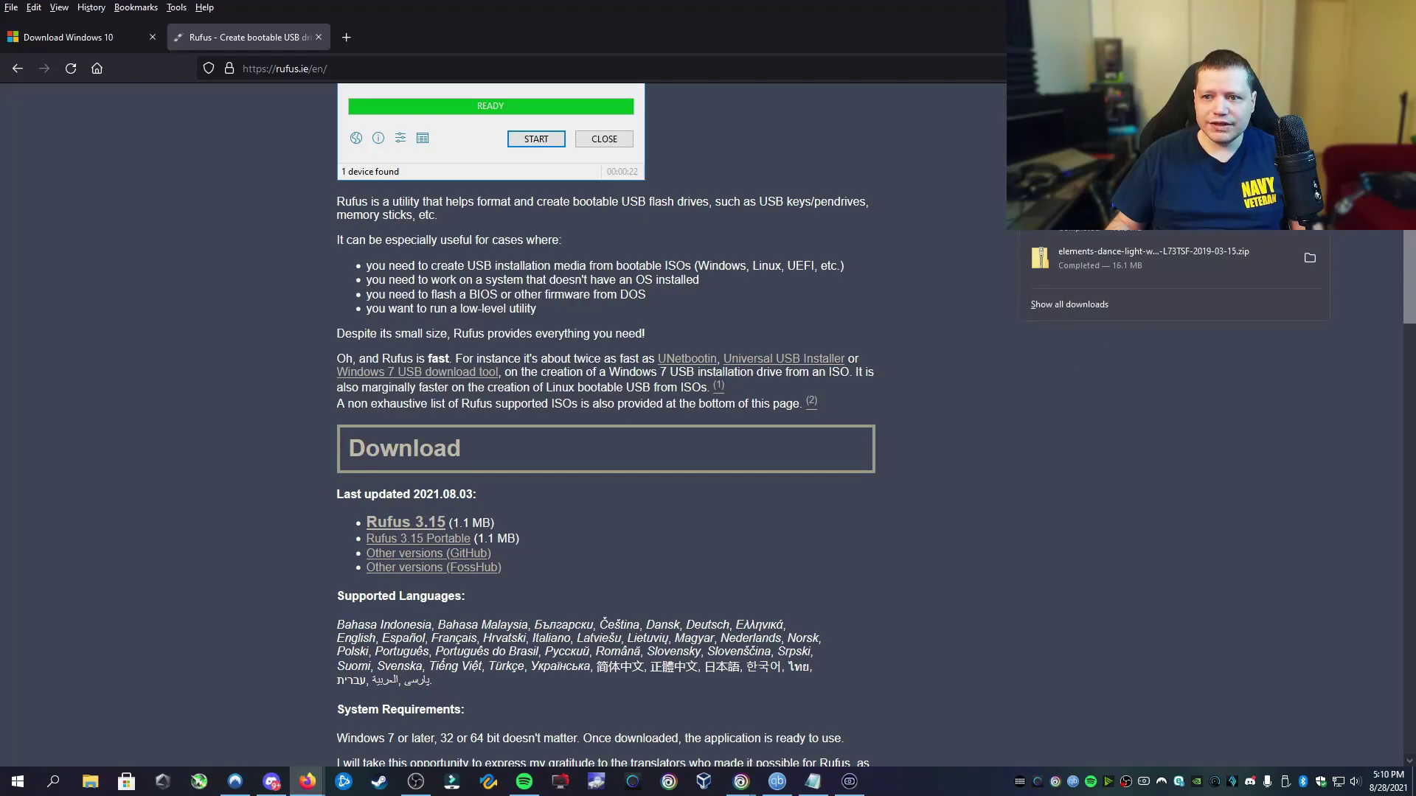
click(1106, 212)
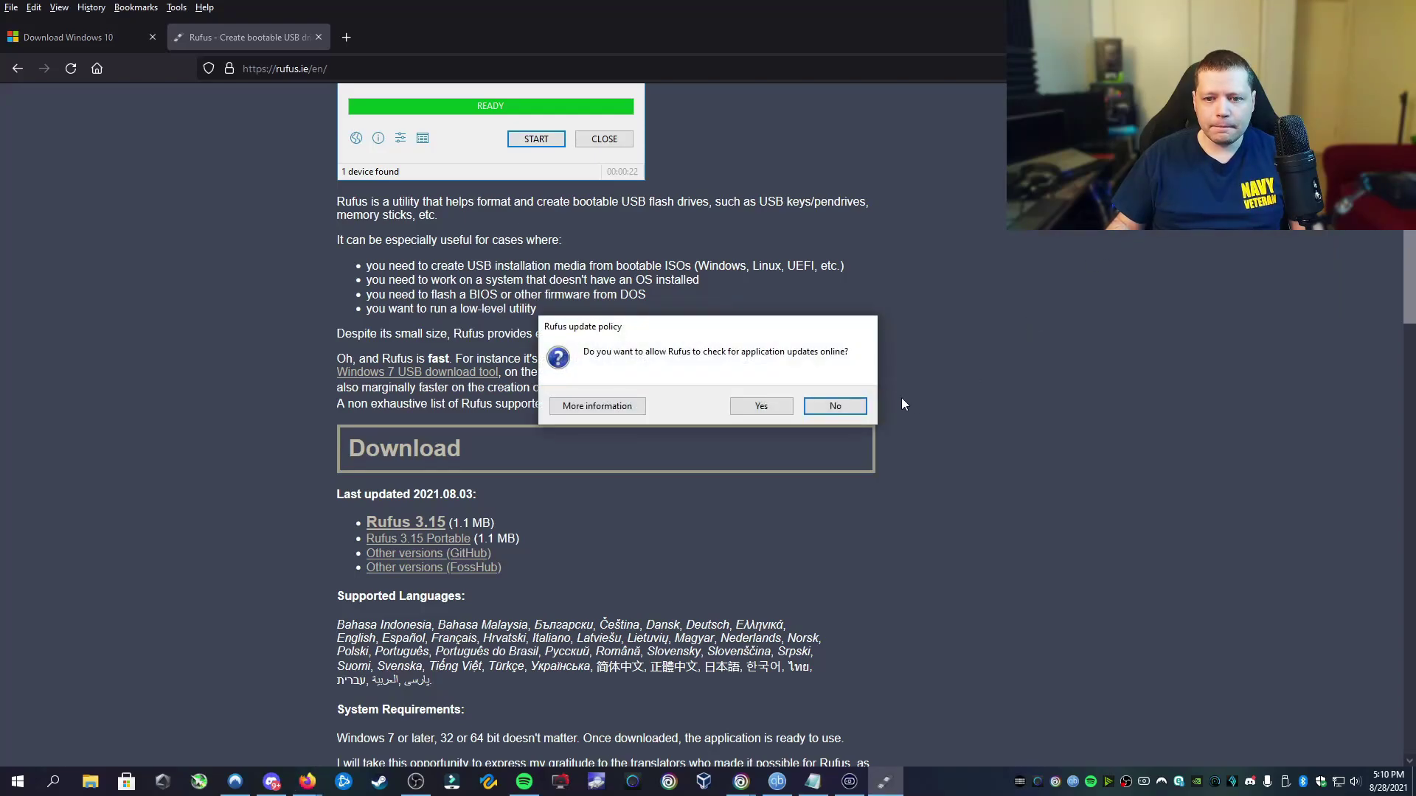
Decline update checks and keep NO_LABEL (F:) [128 GB] with Disk or ISO image boot selection
click(853, 407)
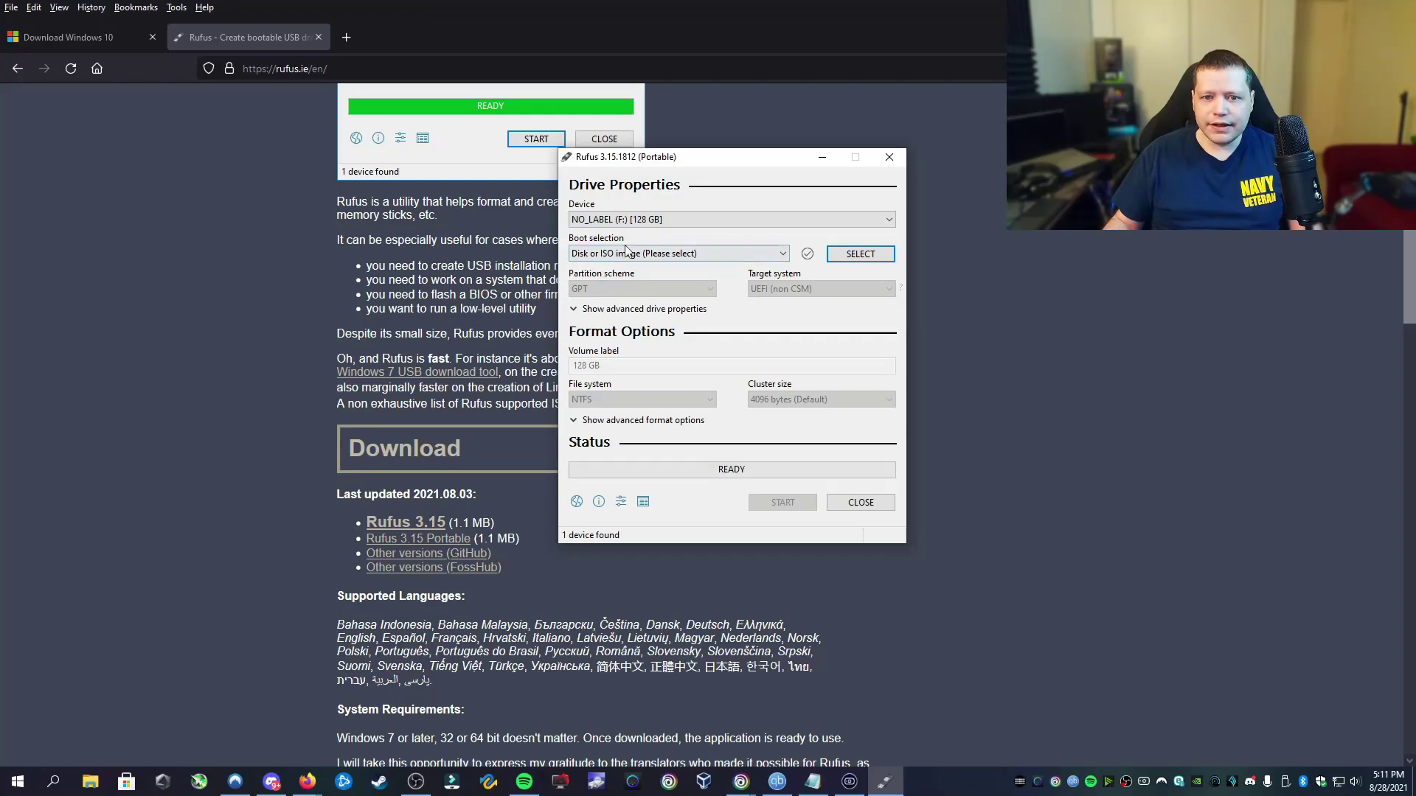
click(662, 219)
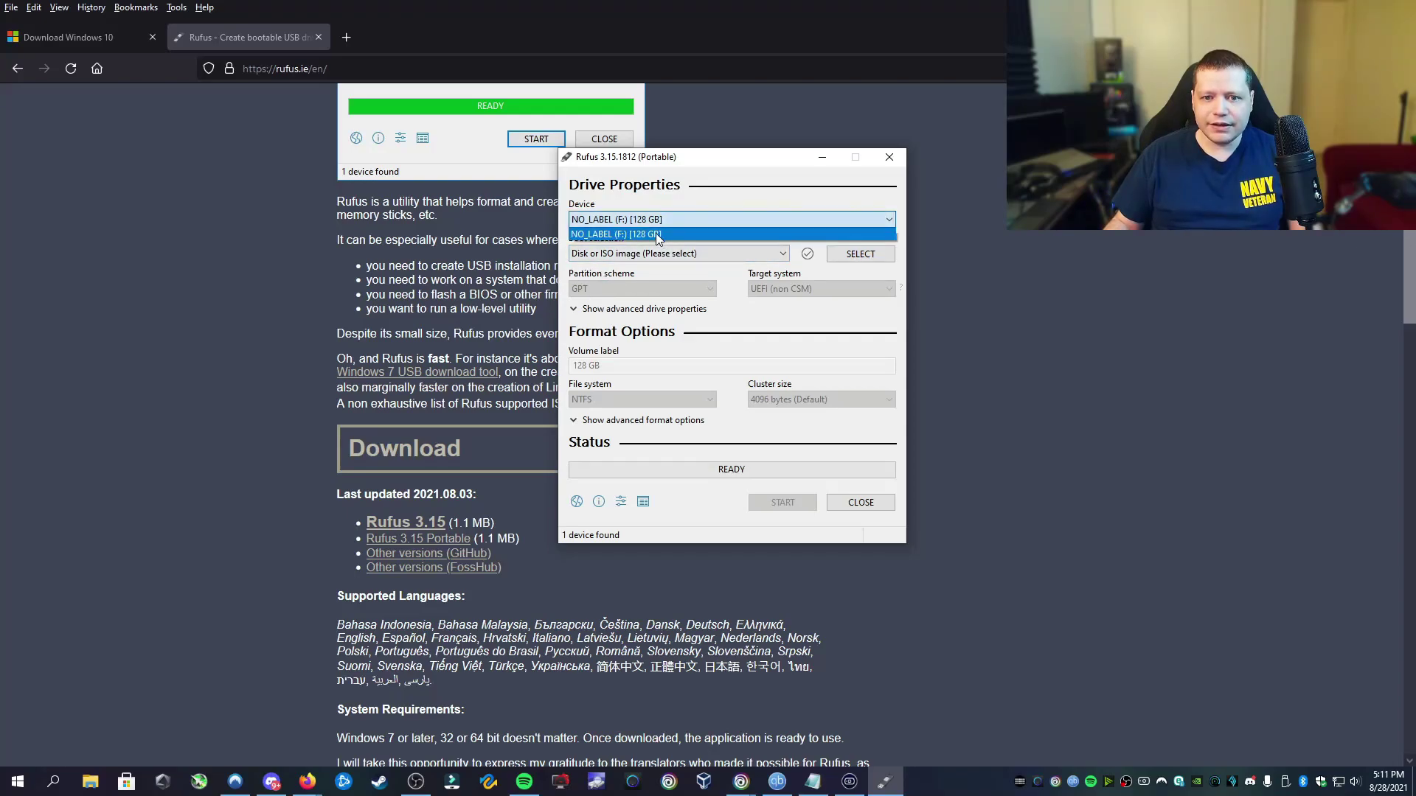
click(702, 219)
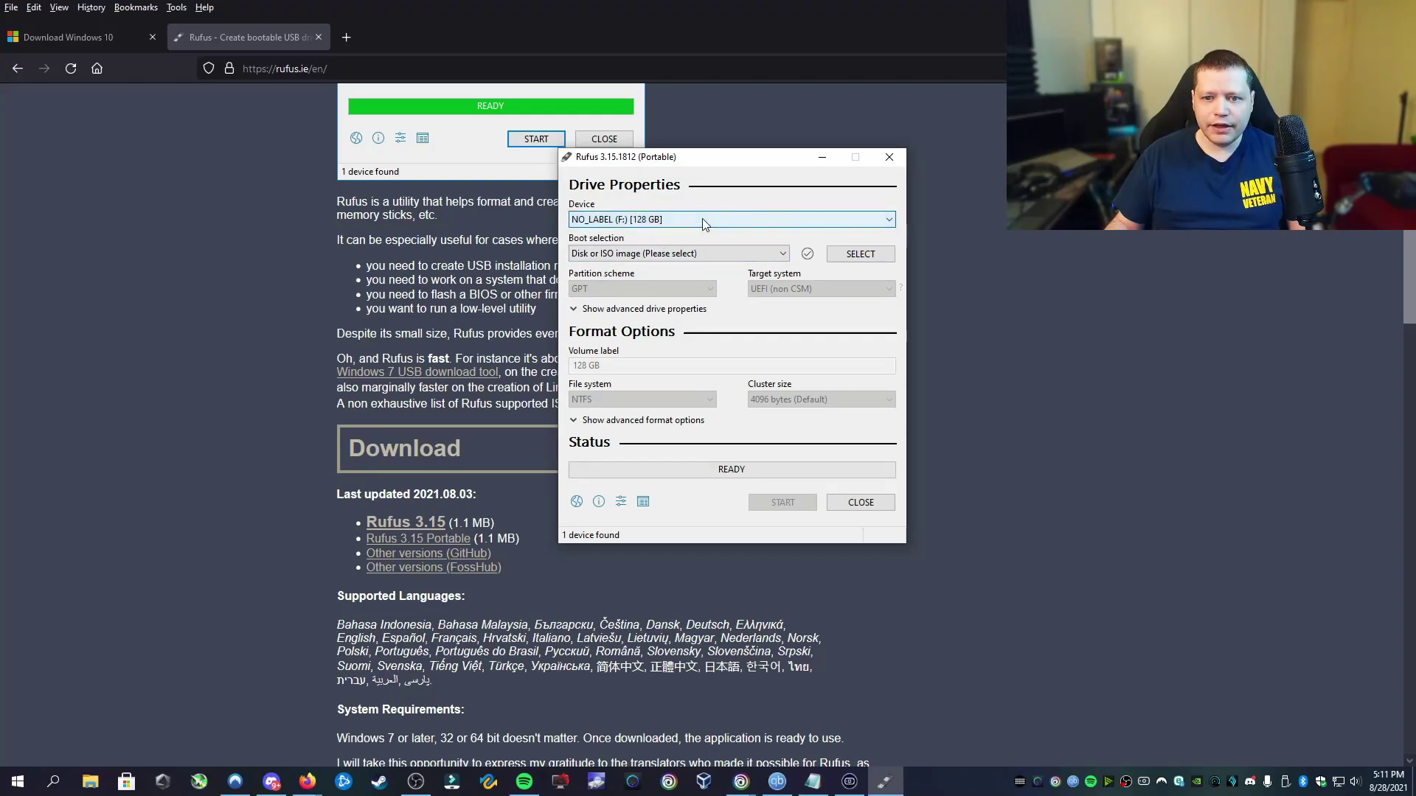
click(772, 255)
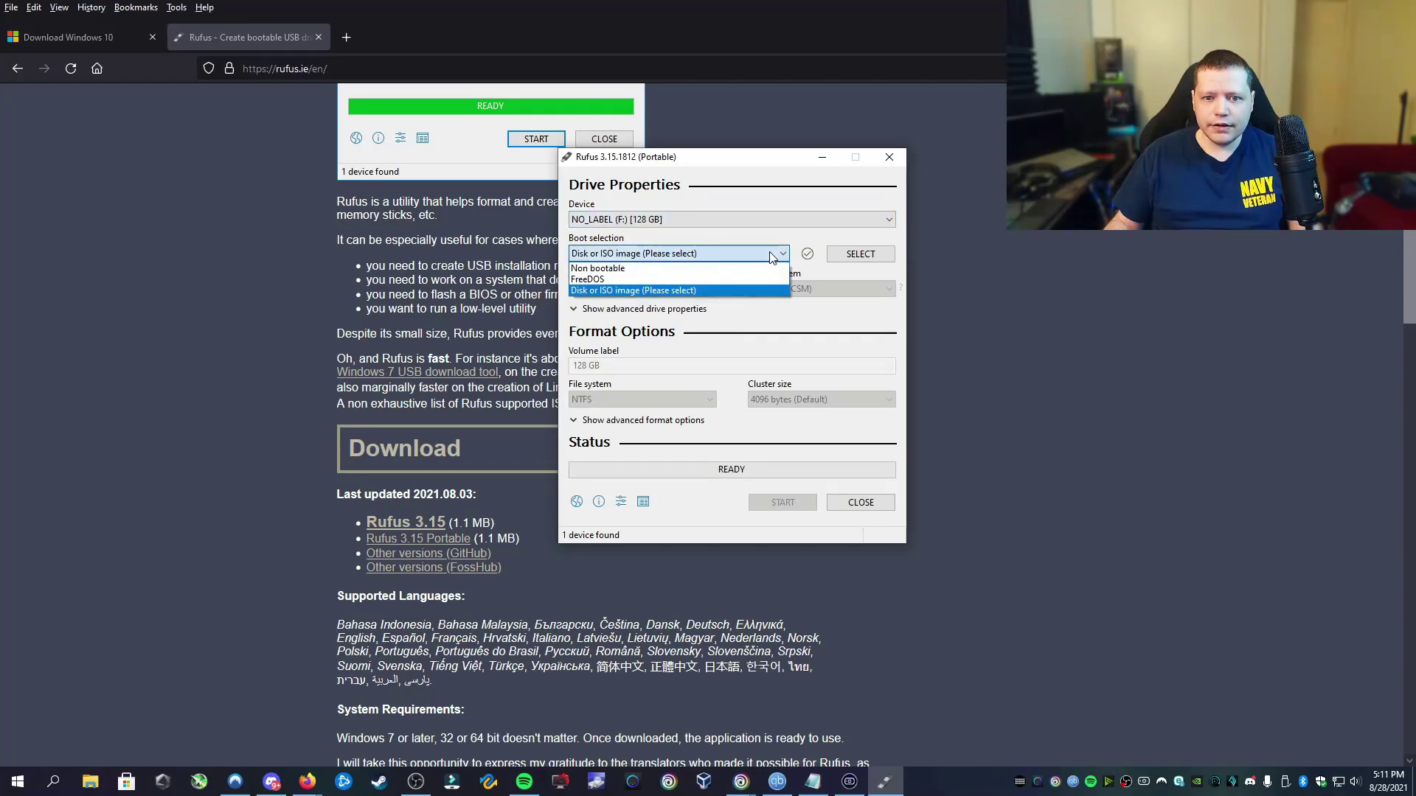
click(577, 255)
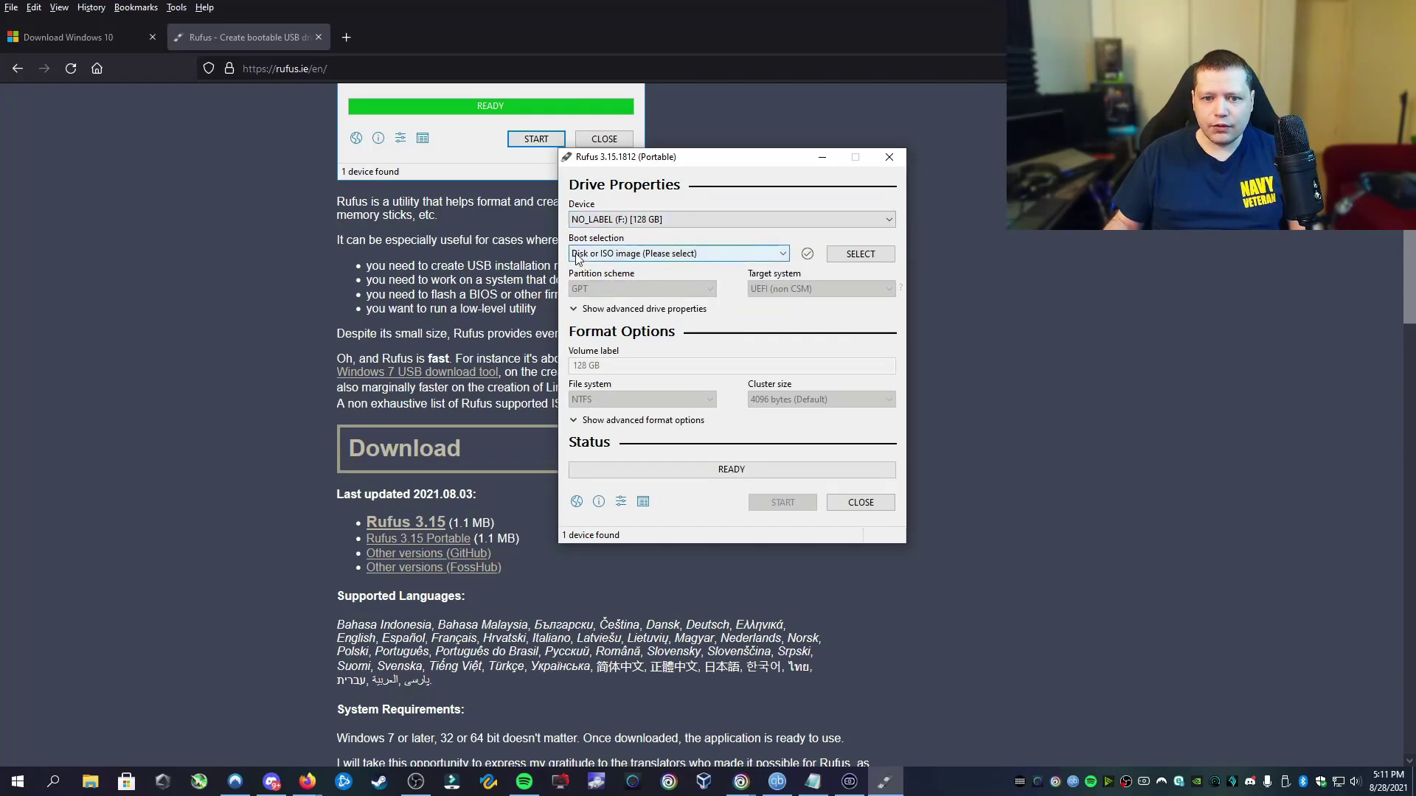
Load Windows.iso from the Desktop as the boot image
click(860, 254)
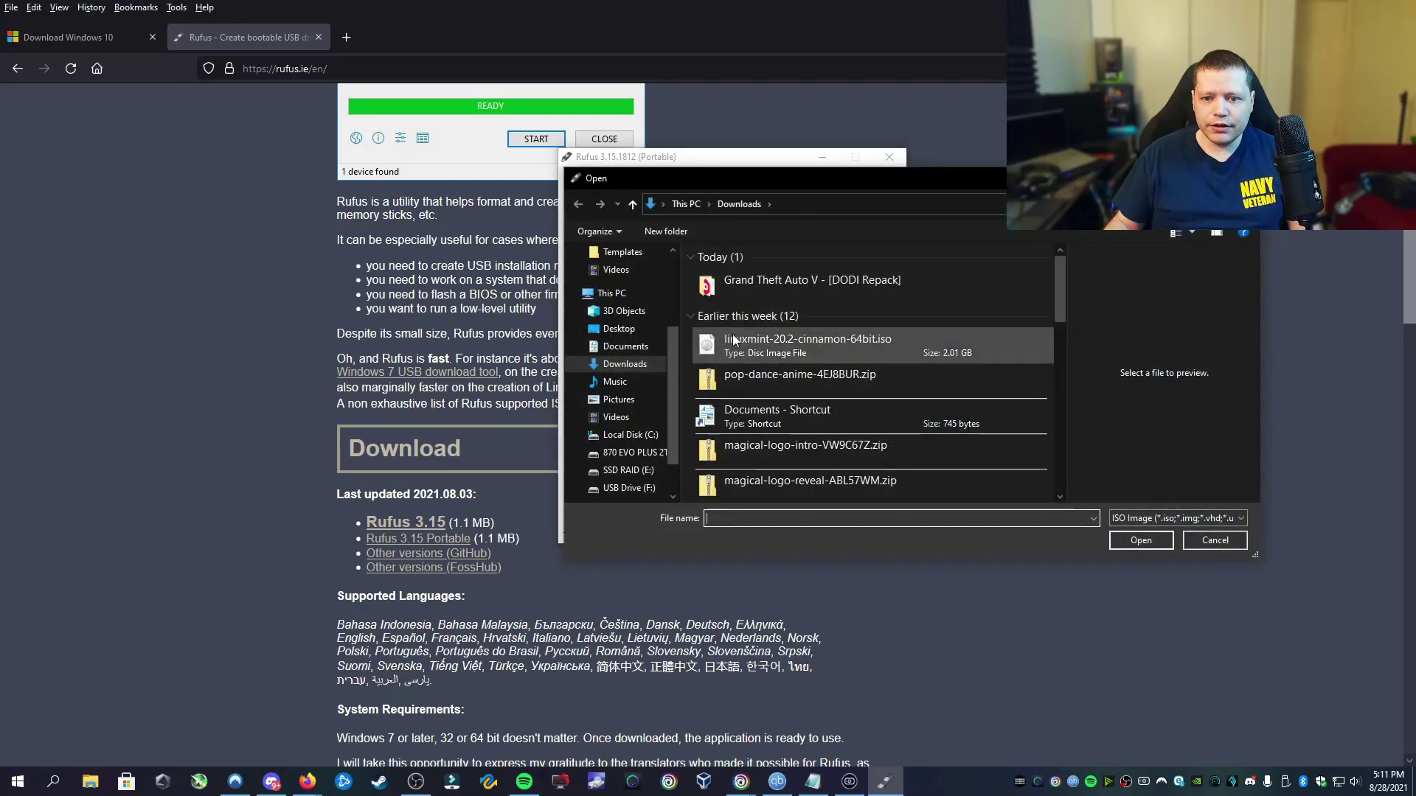
click(610, 330)
scroll(741, 413, down, 5)
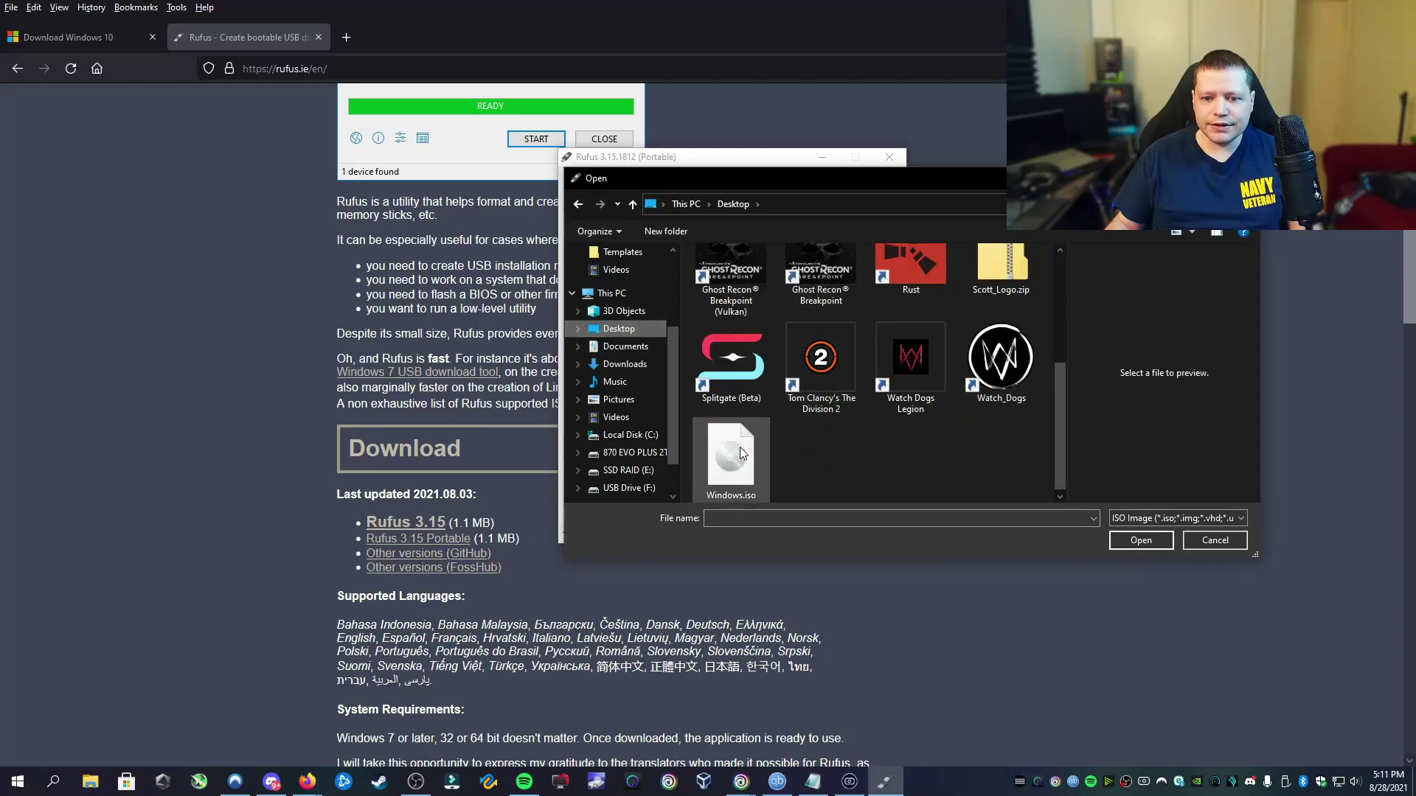
click(741, 451)
click(1138, 542)
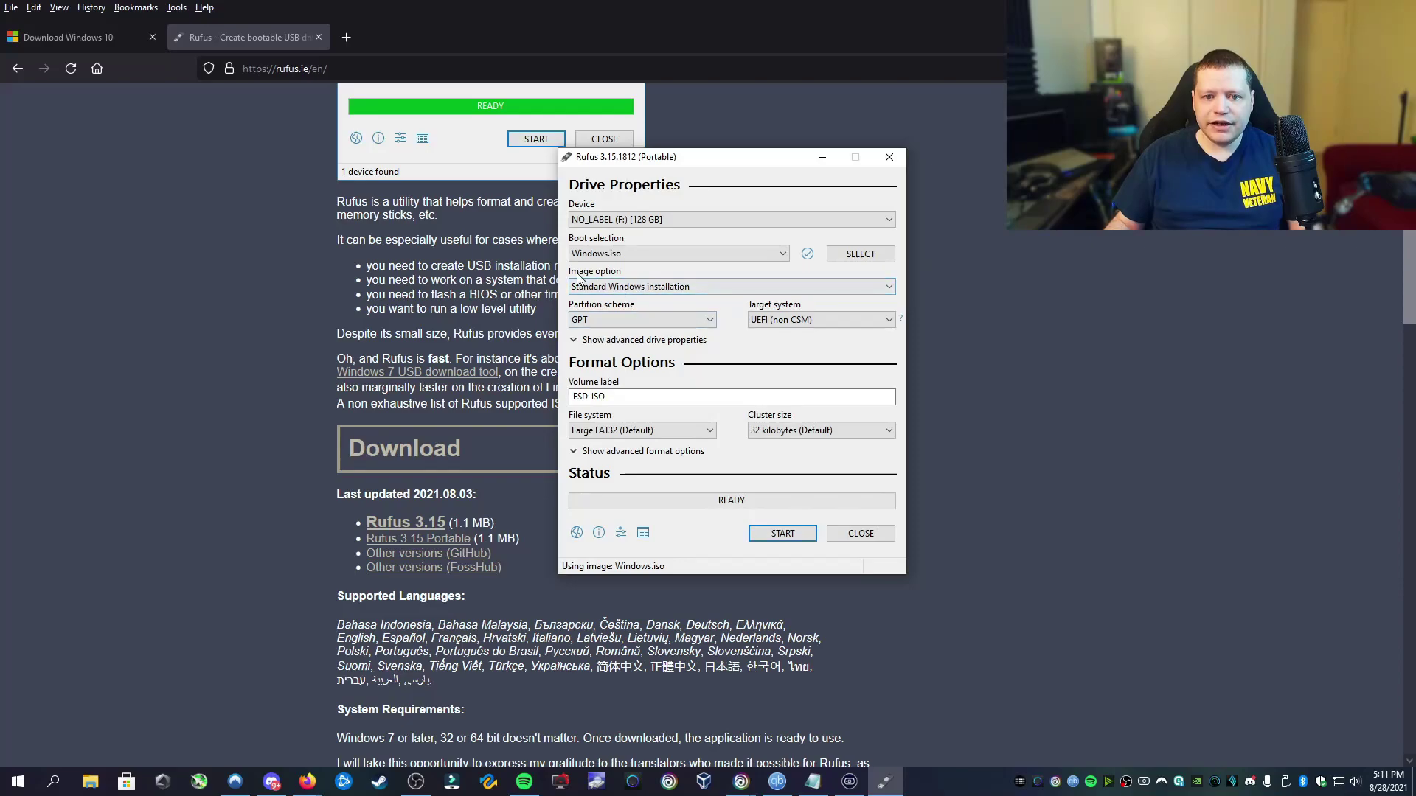
Set the image option to Windows To Go and the volume label to Windows-To-Go, then start
click(648, 288)
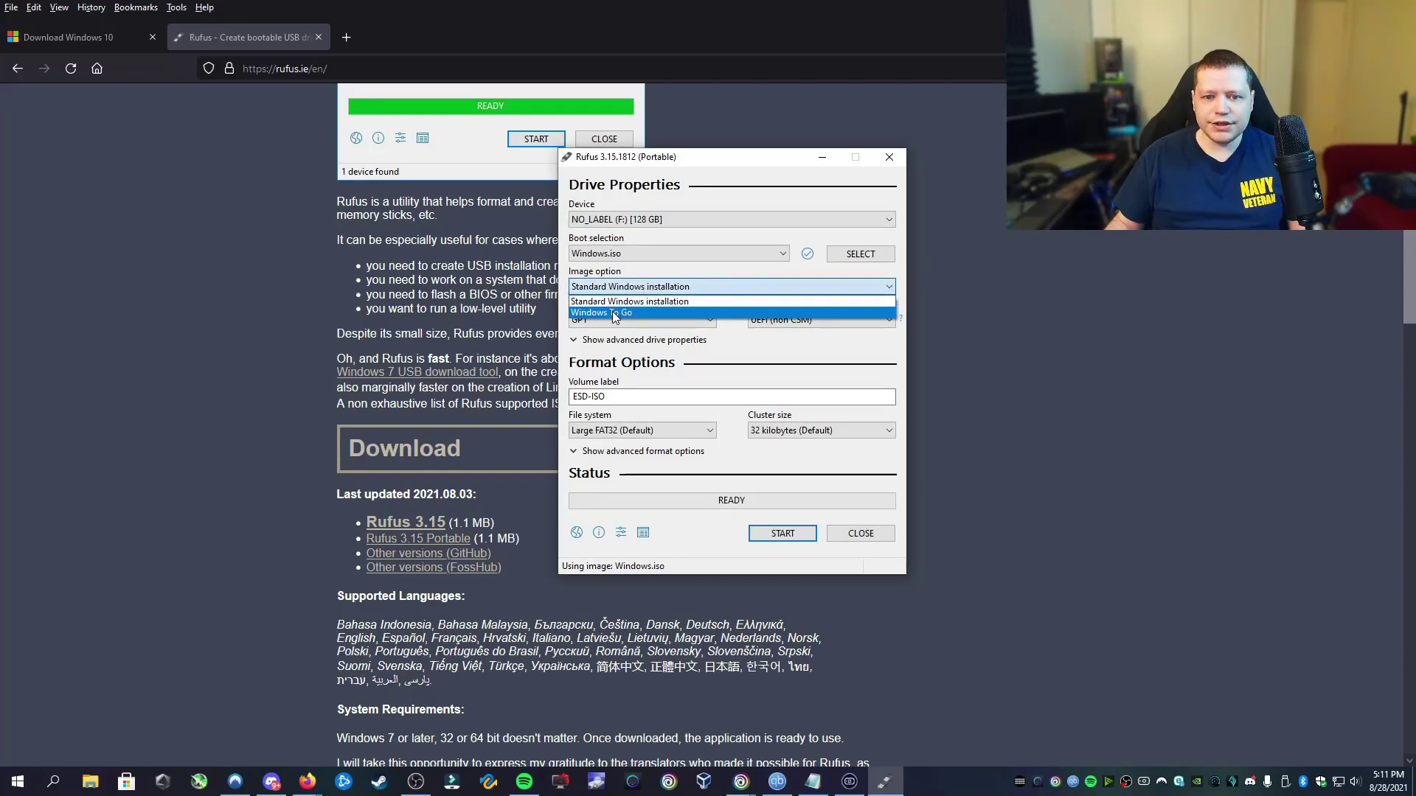
click(613, 313)
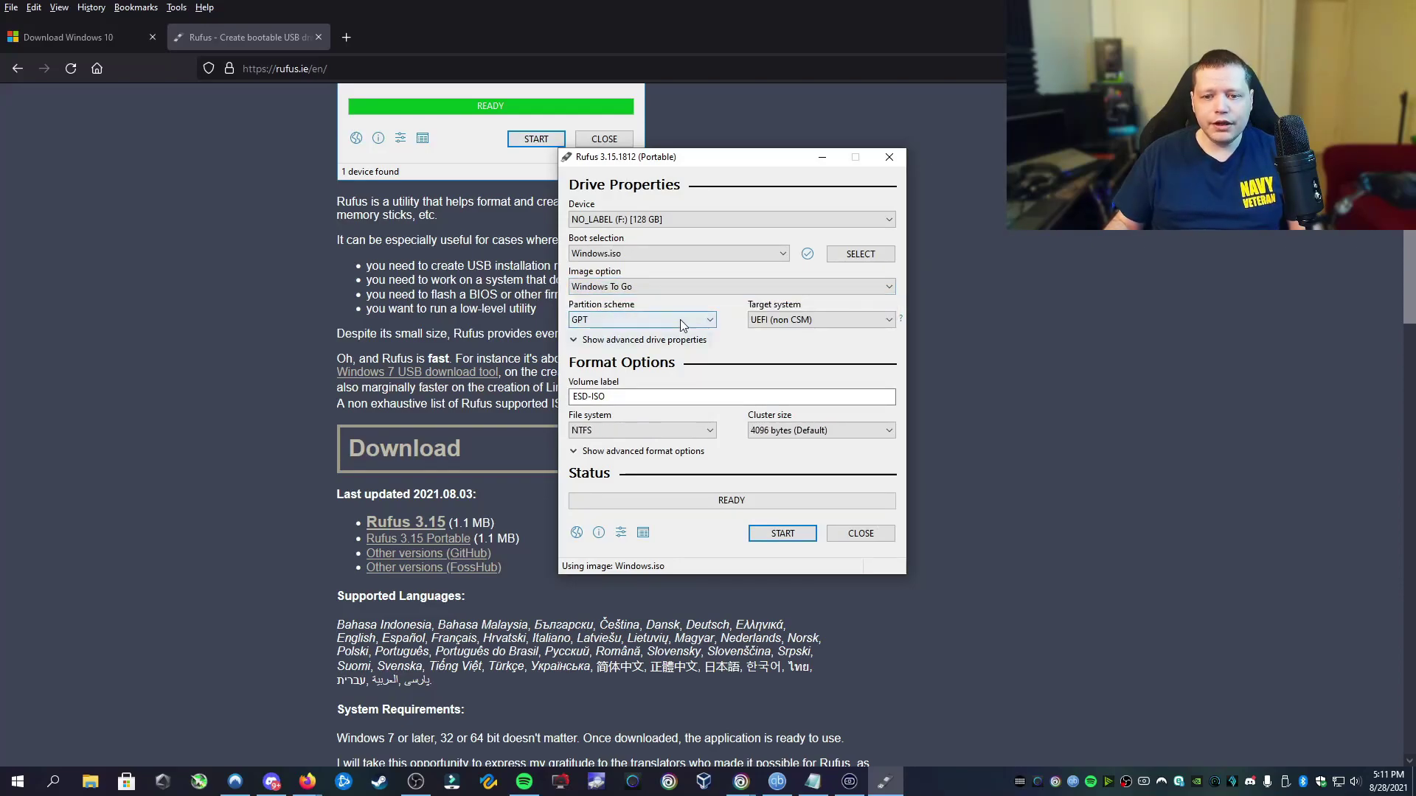
drag(609, 397, 500, 398)
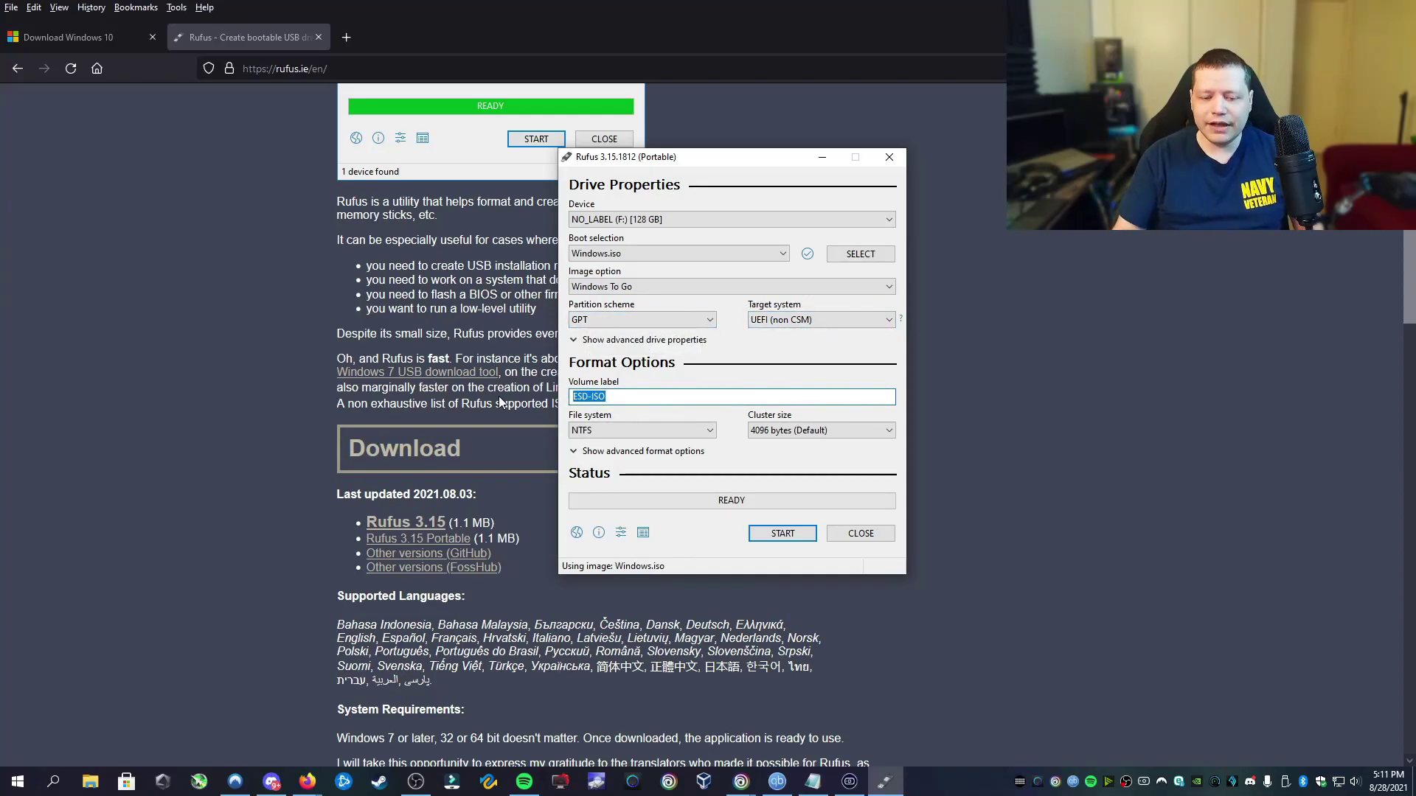
text(Windows)
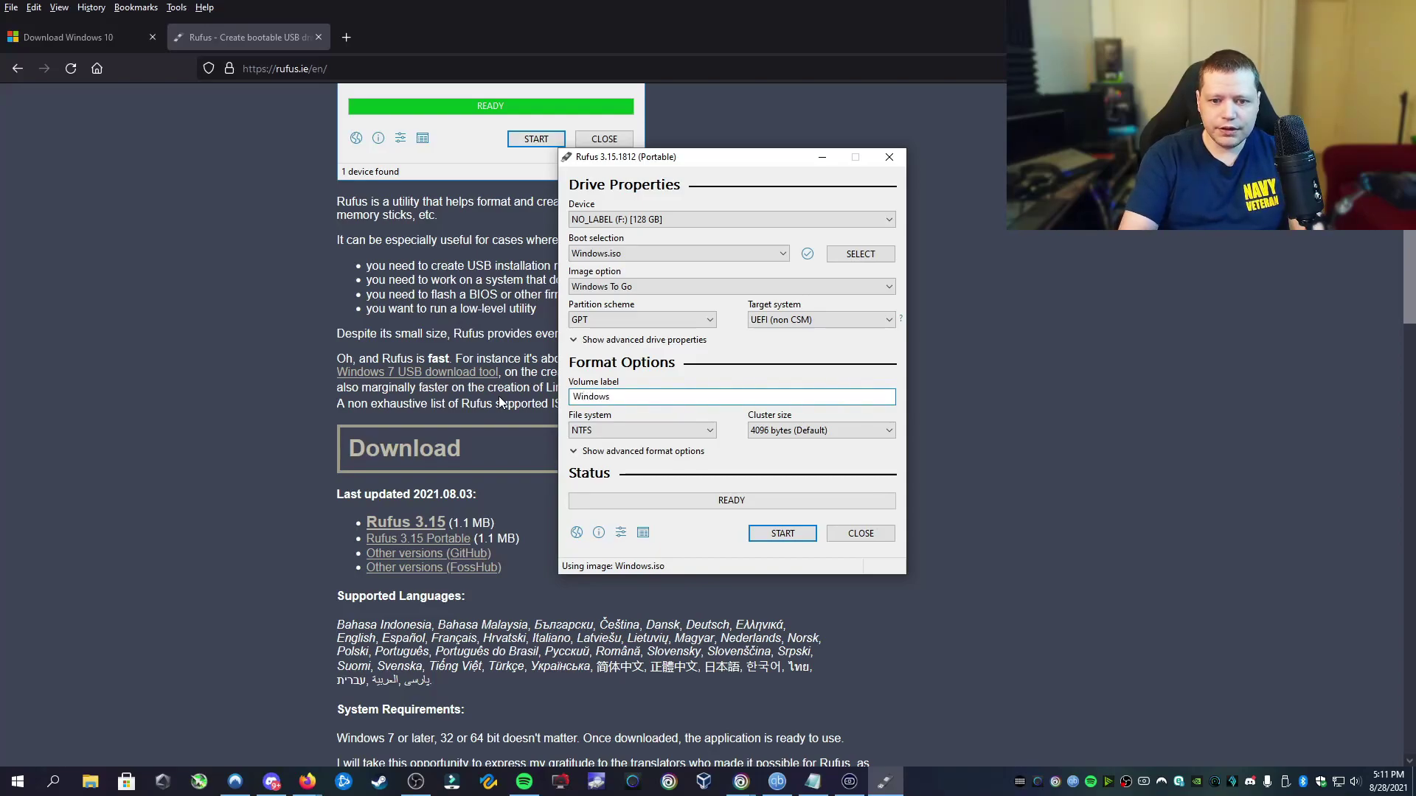
text(-To-Go)
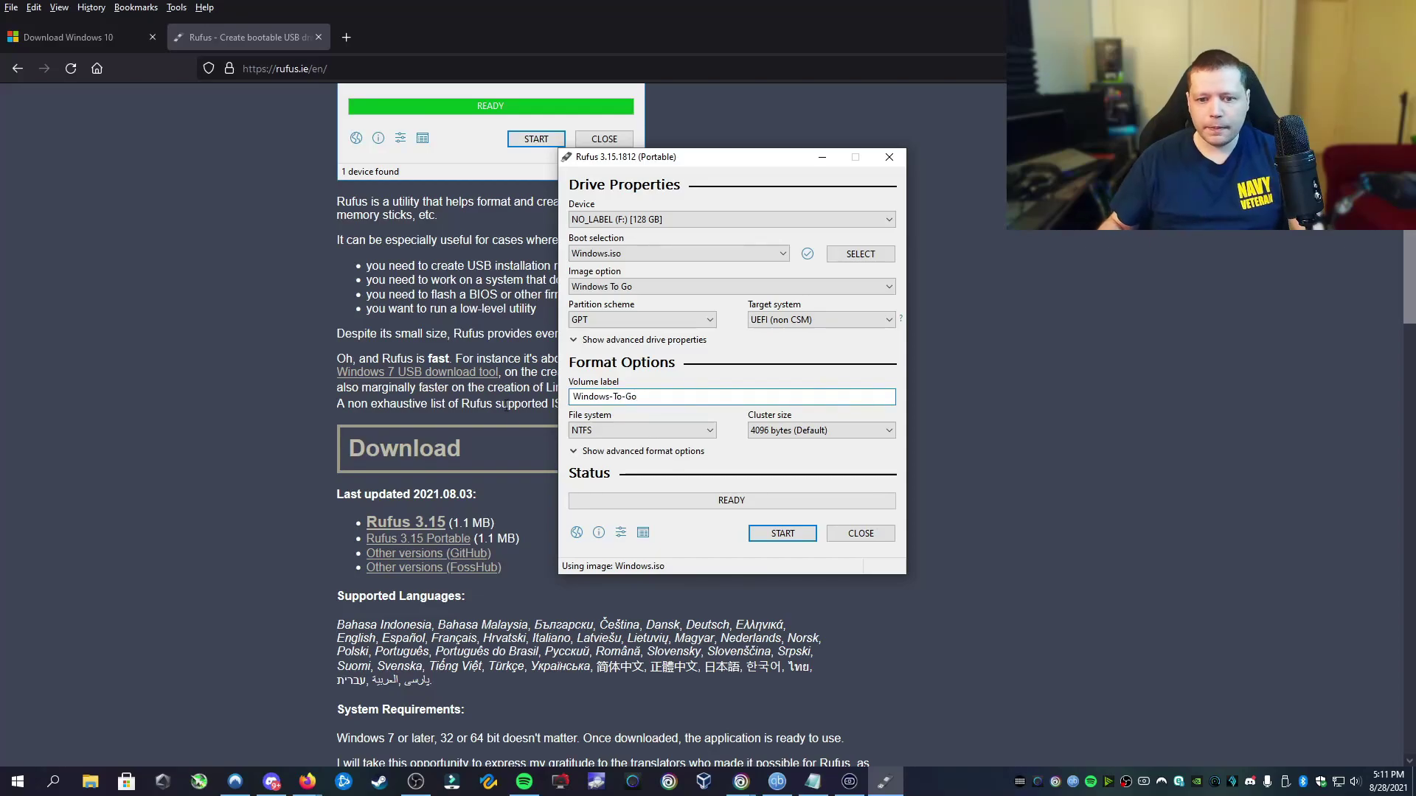
click(794, 537)
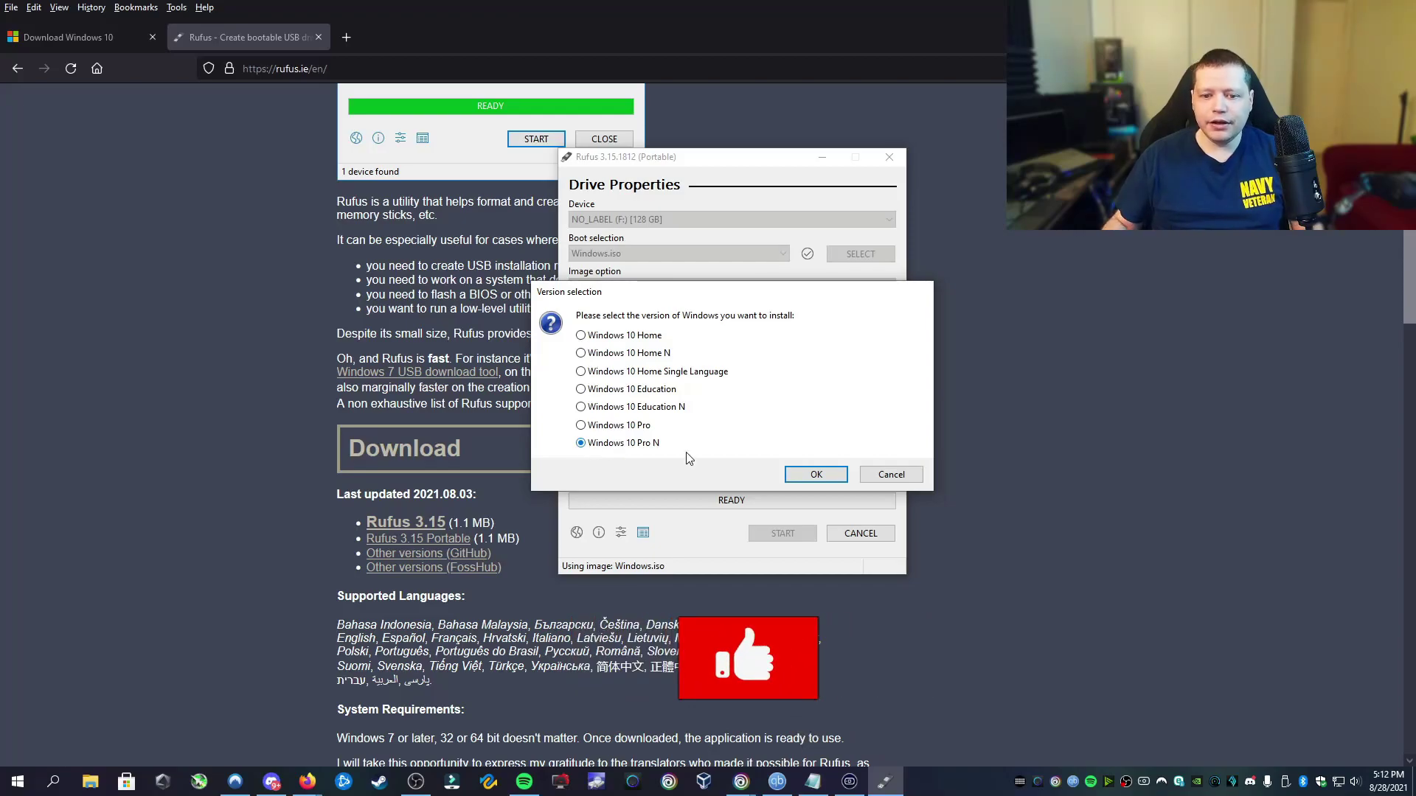
Install Windows 10 Pro N, accept erasing the 128 GB drive, and close Rufus when done
click(816, 474)
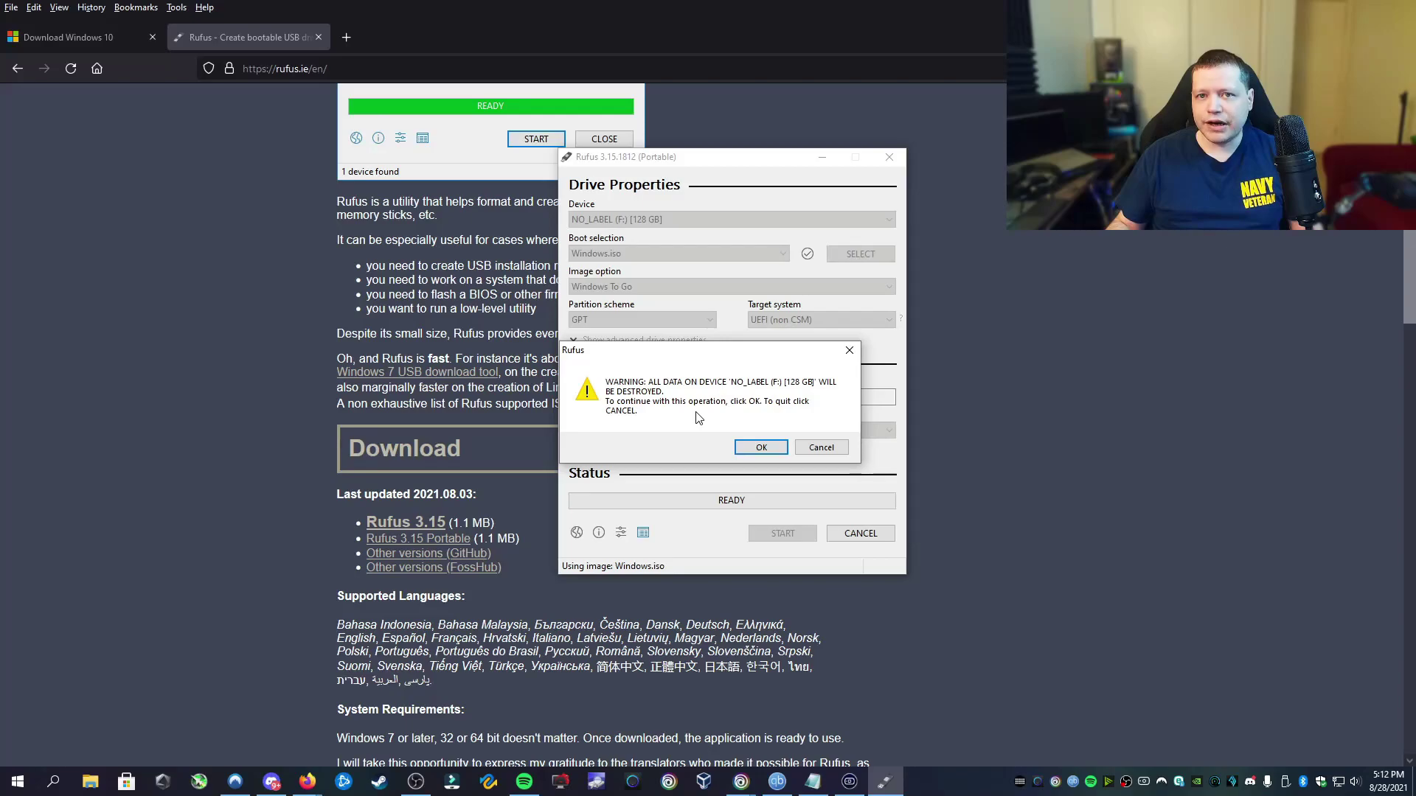
click(760, 448)
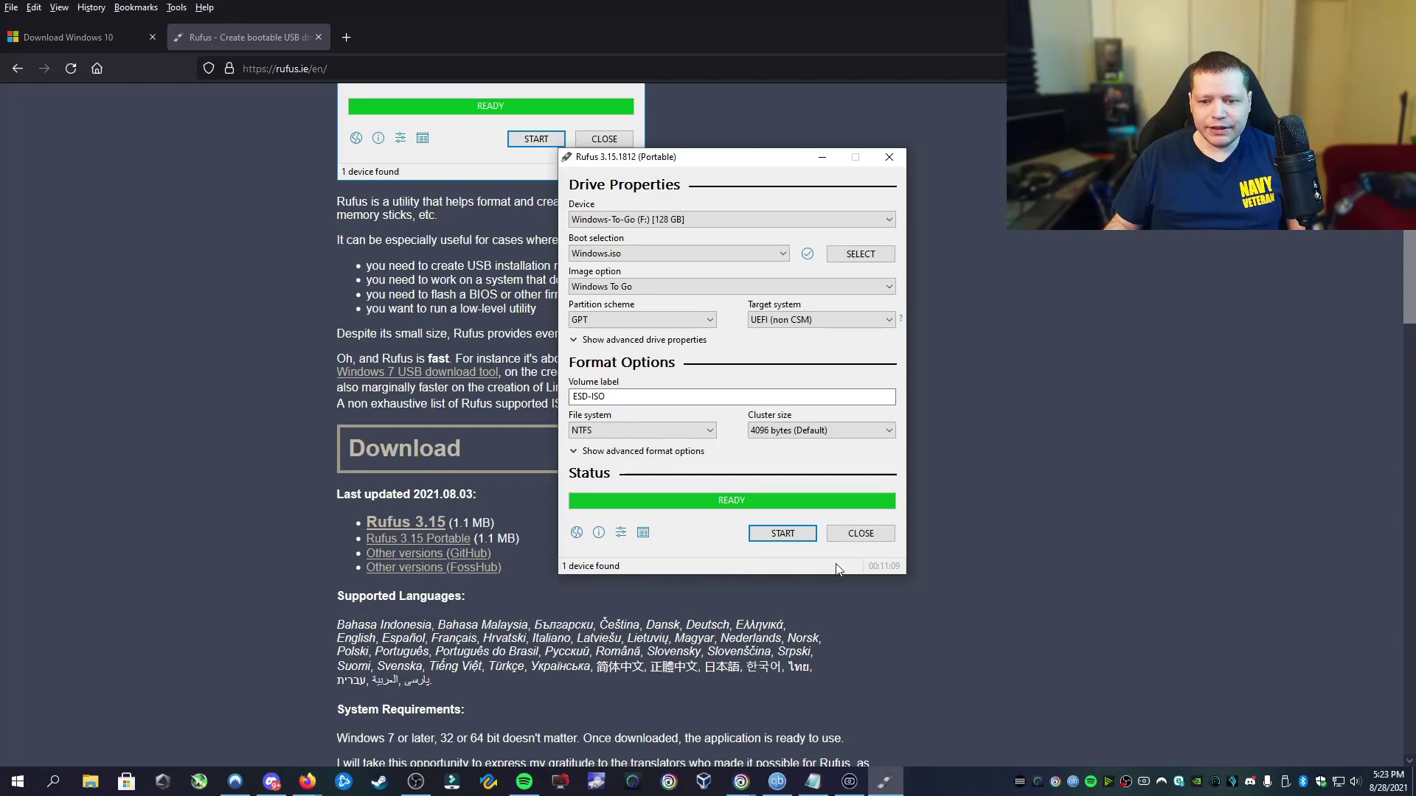
click(861, 533)
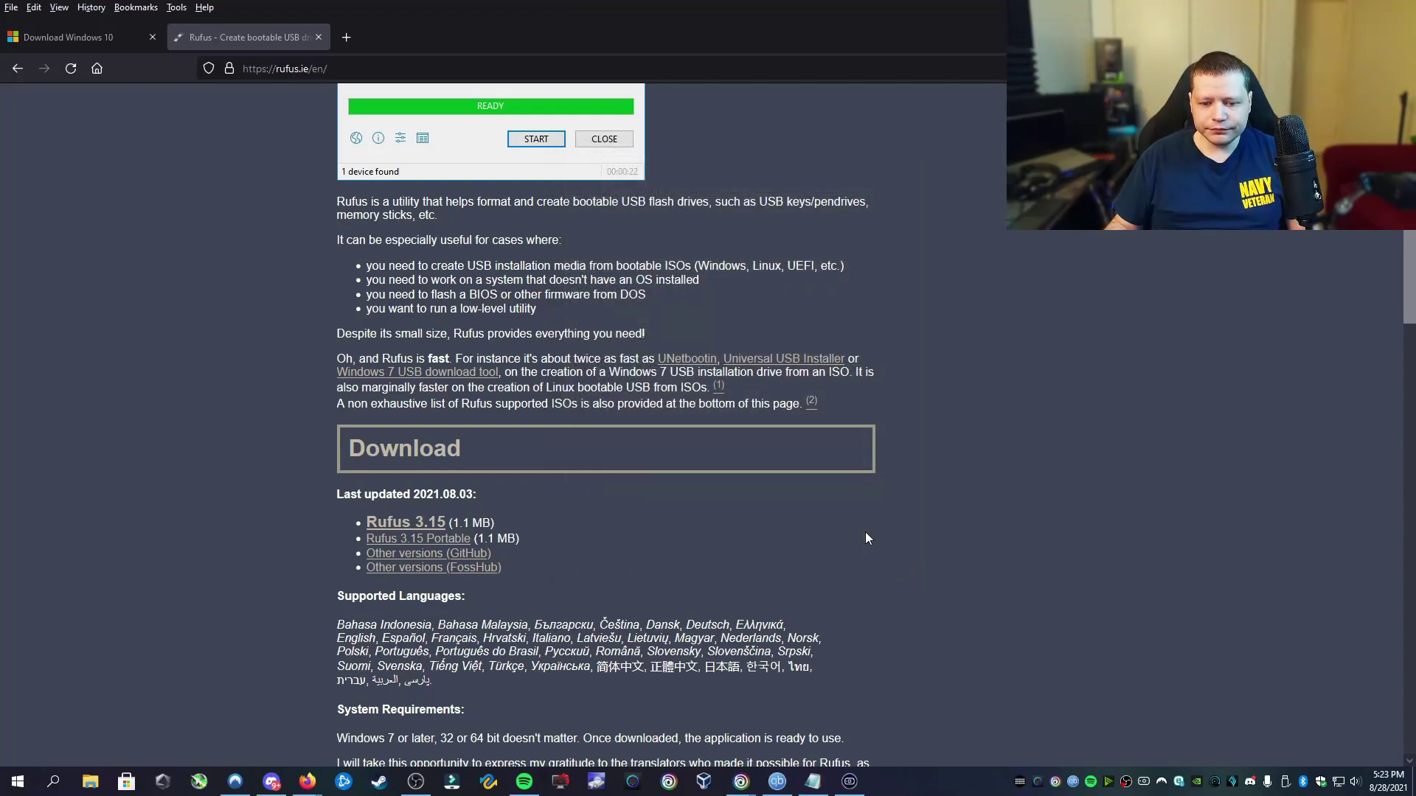